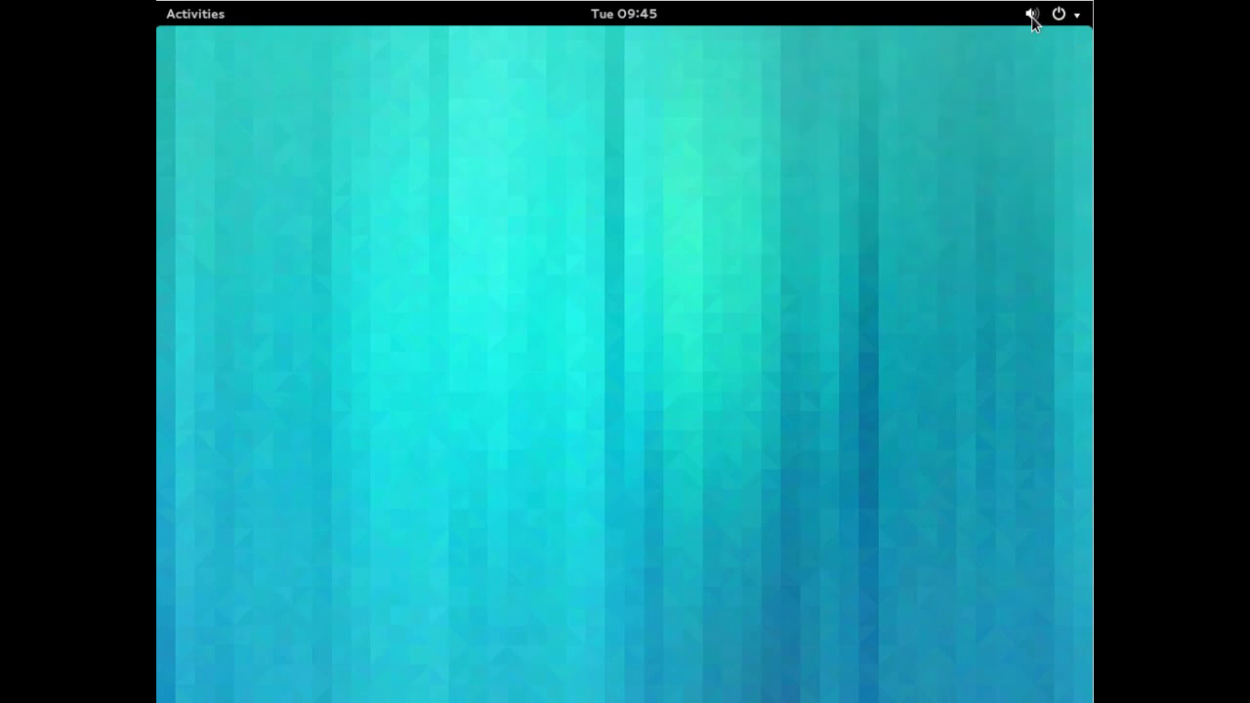
Set the system volume to slightly below half, and view the All Settings overview before closing it.
click(975, 69)
click(917, 68)
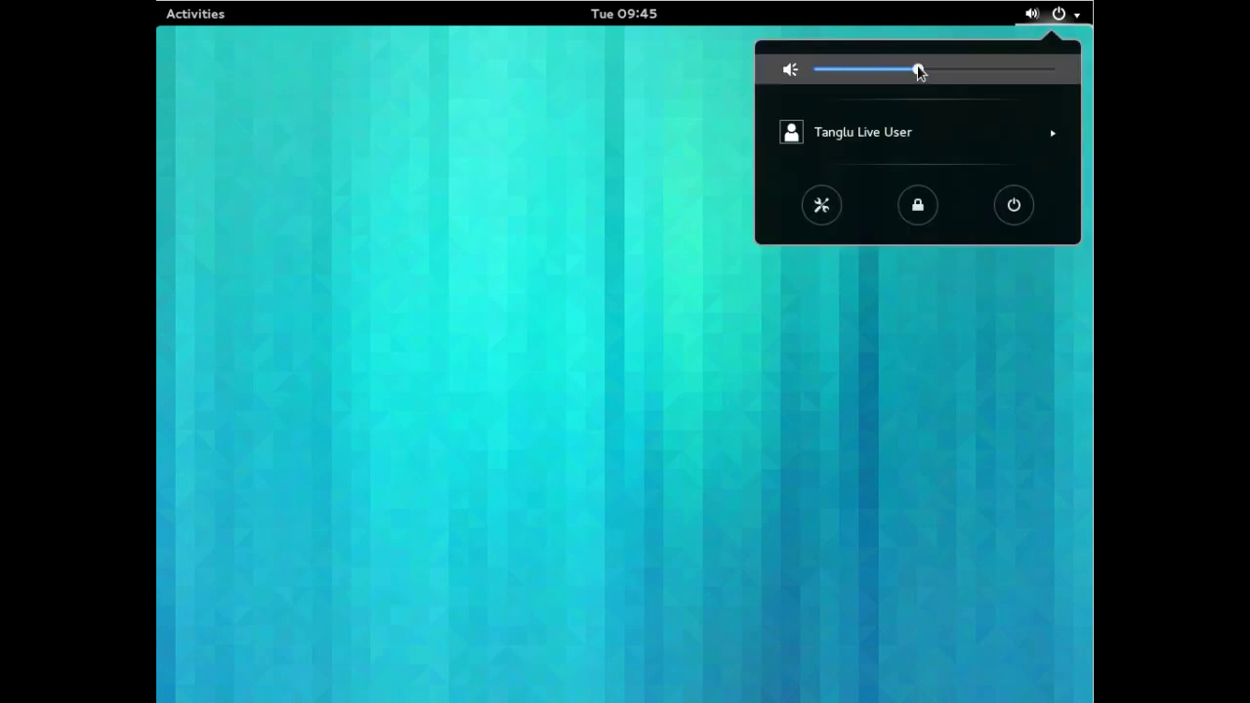
click(820, 210)
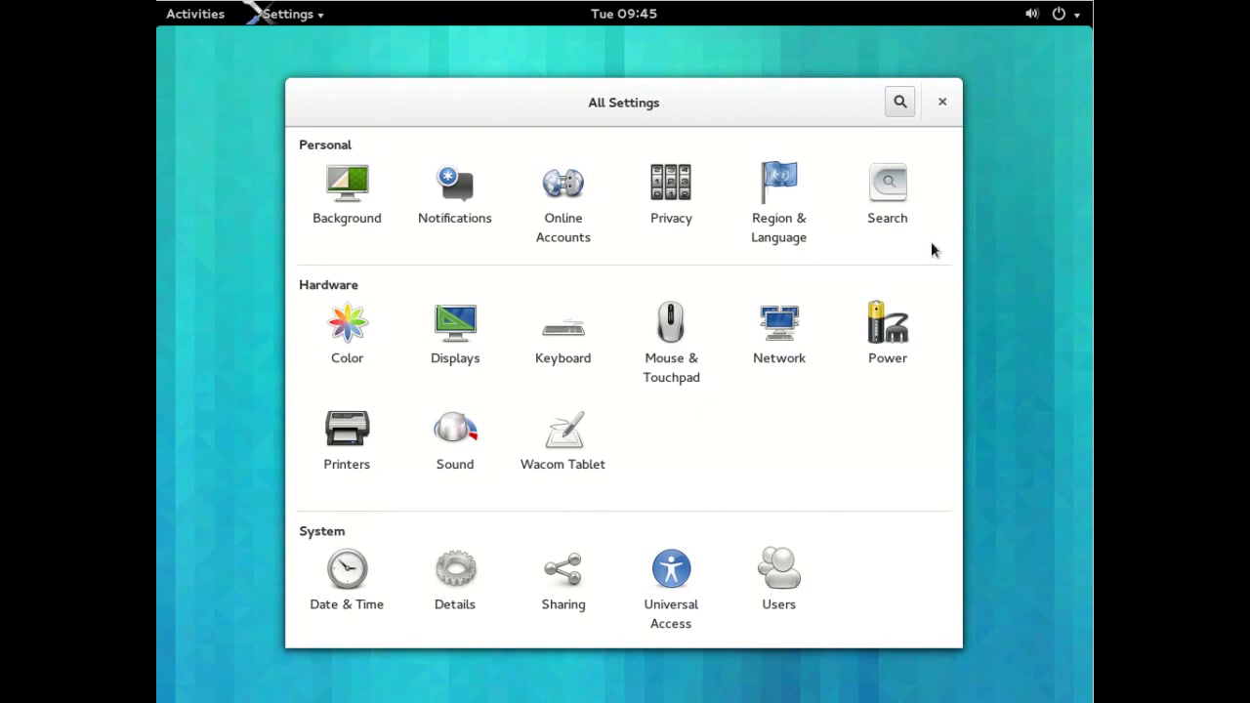
click(948, 103)
Check the calendar and the scheduled events for today and tomorrow, closing the calendar when done.
click(652, 18)
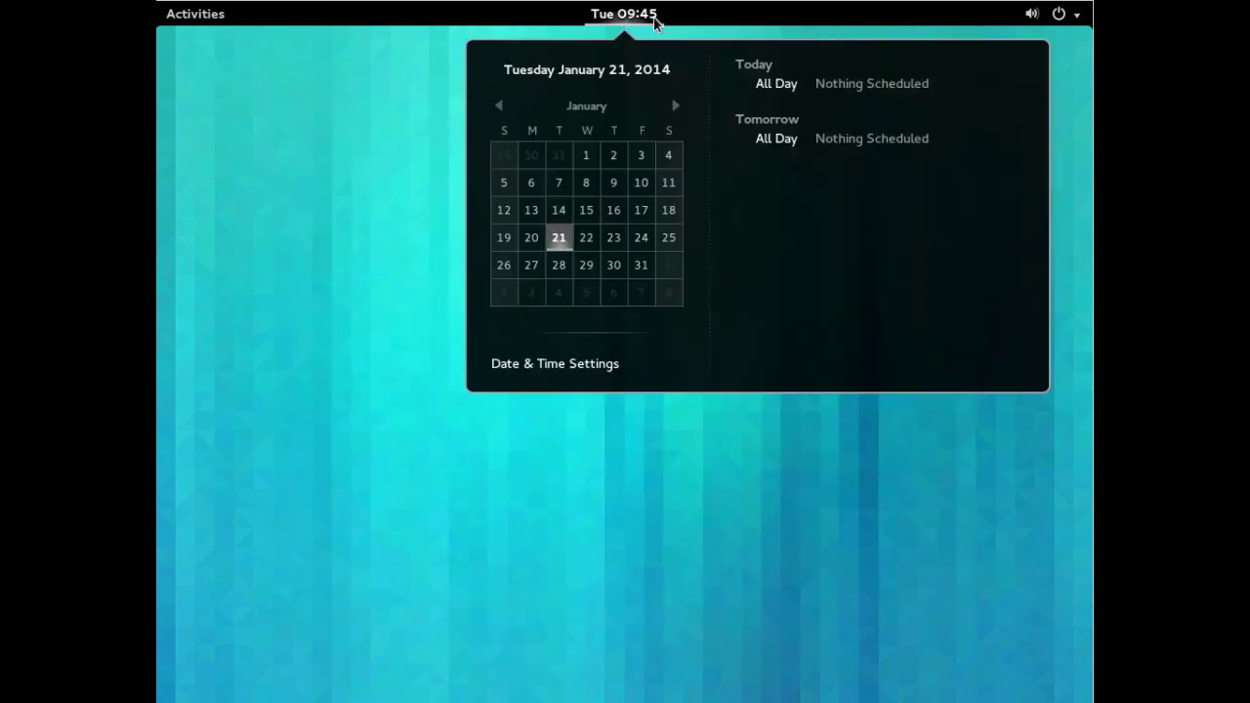
click(653, 17)
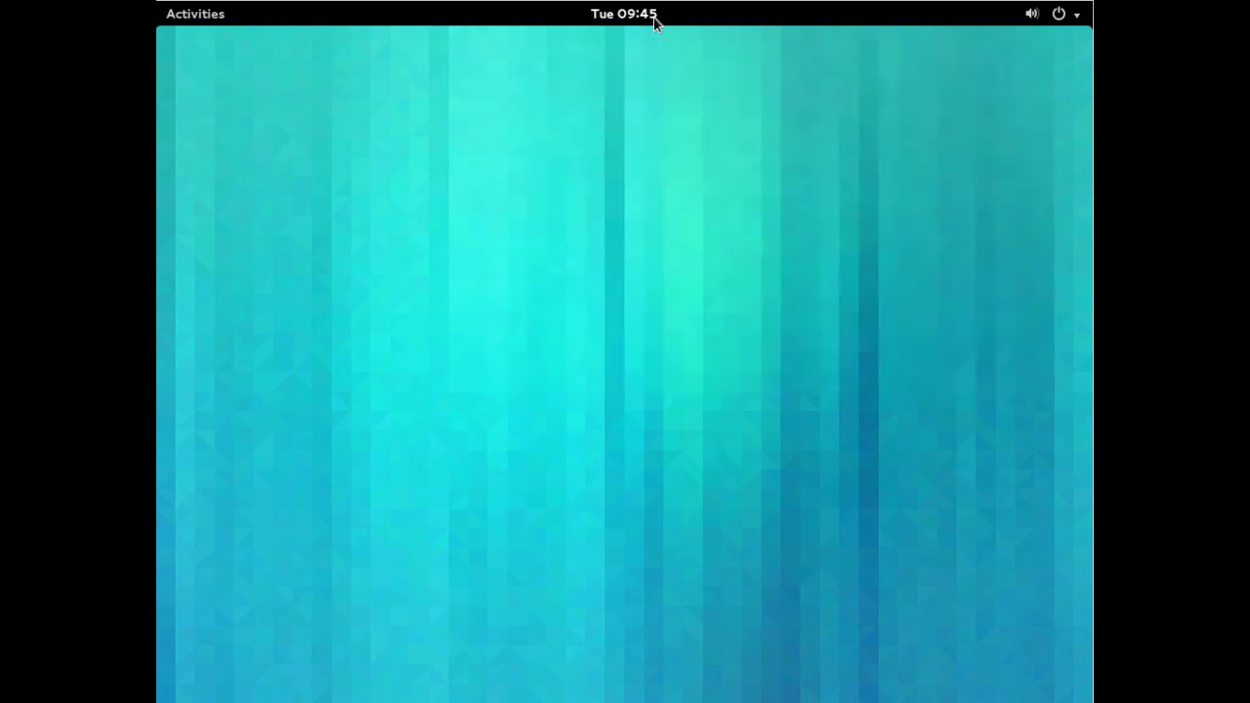
Browse the desktop background choices under Wallpapers, Pictures, Colors and Flickr, leaving without selecting one.
right_click(682, 137)
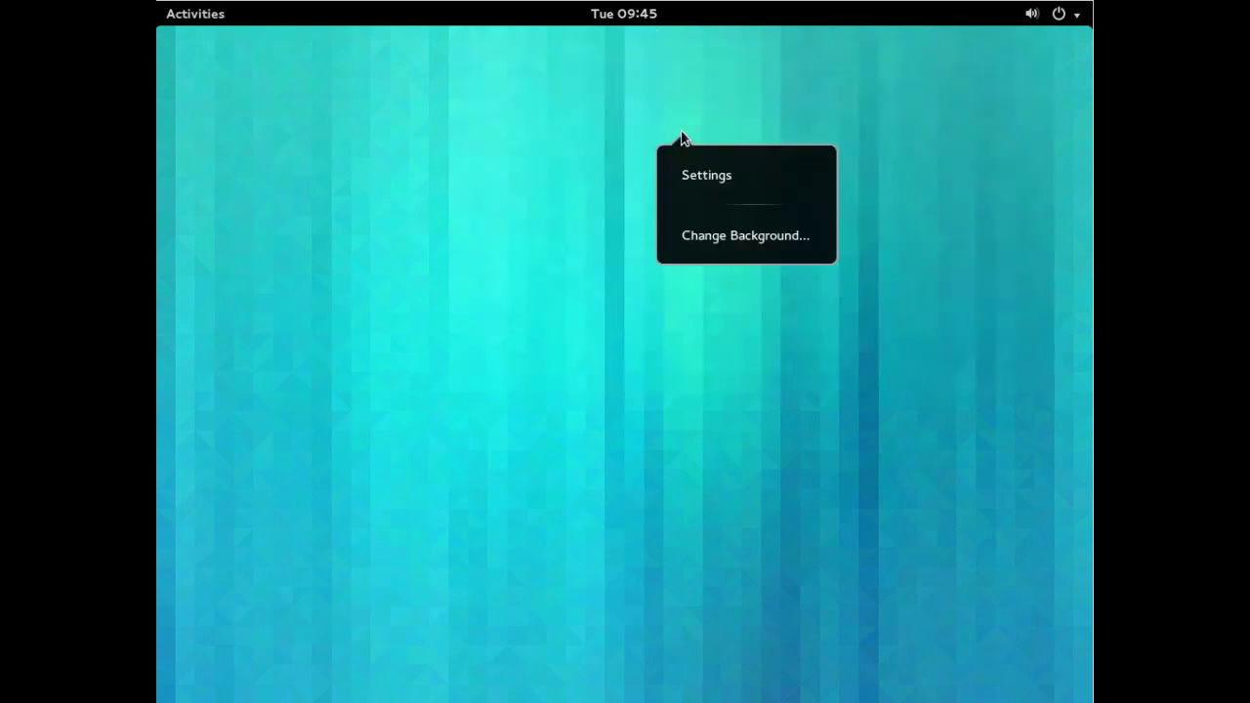
click(702, 235)
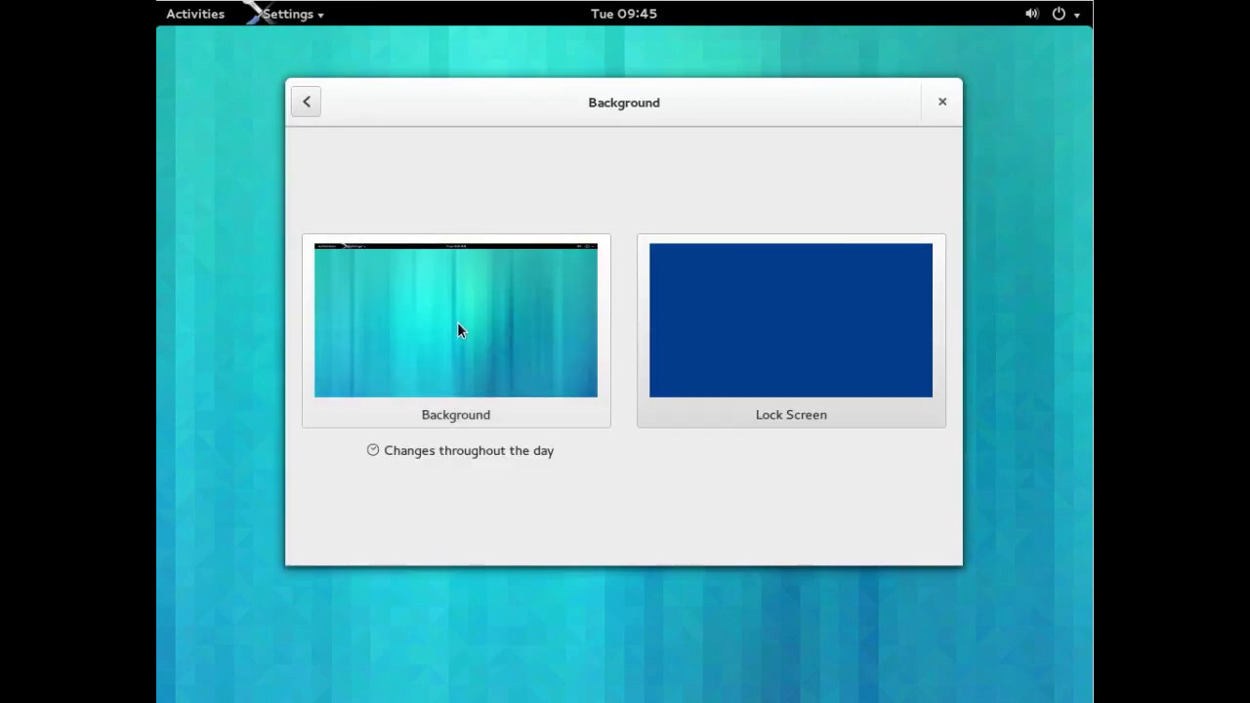
click(669, 250)
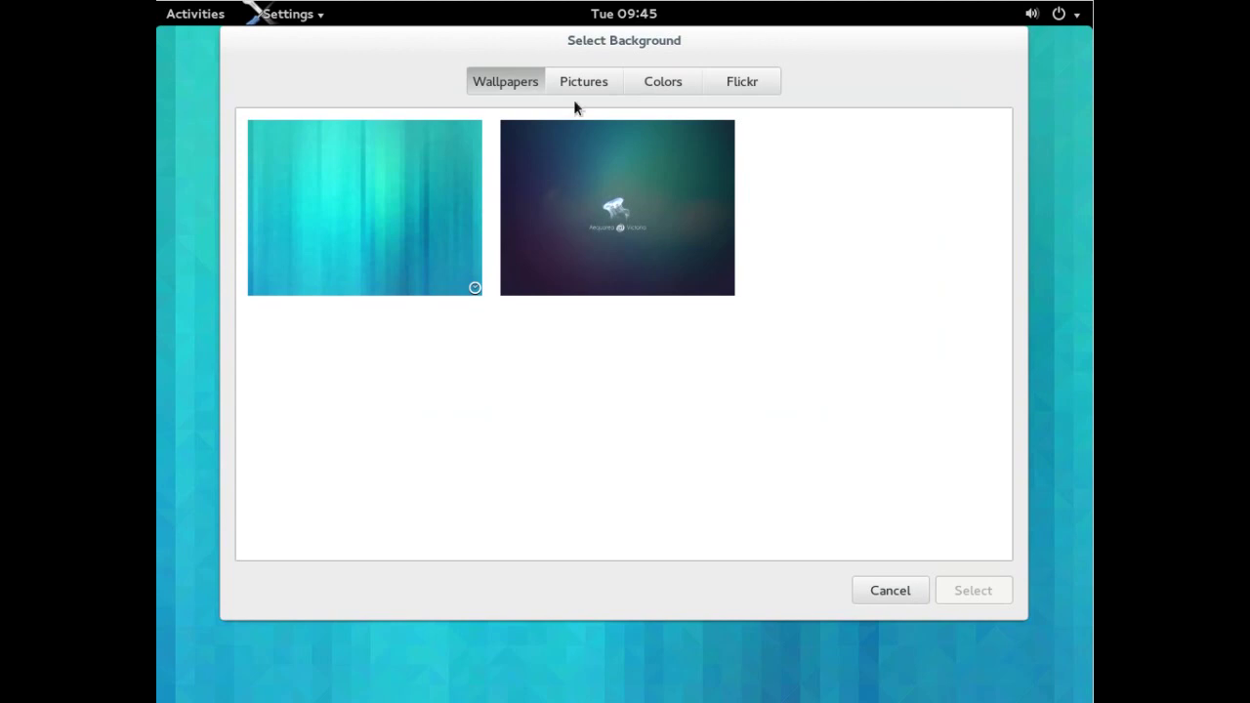
click(580, 80)
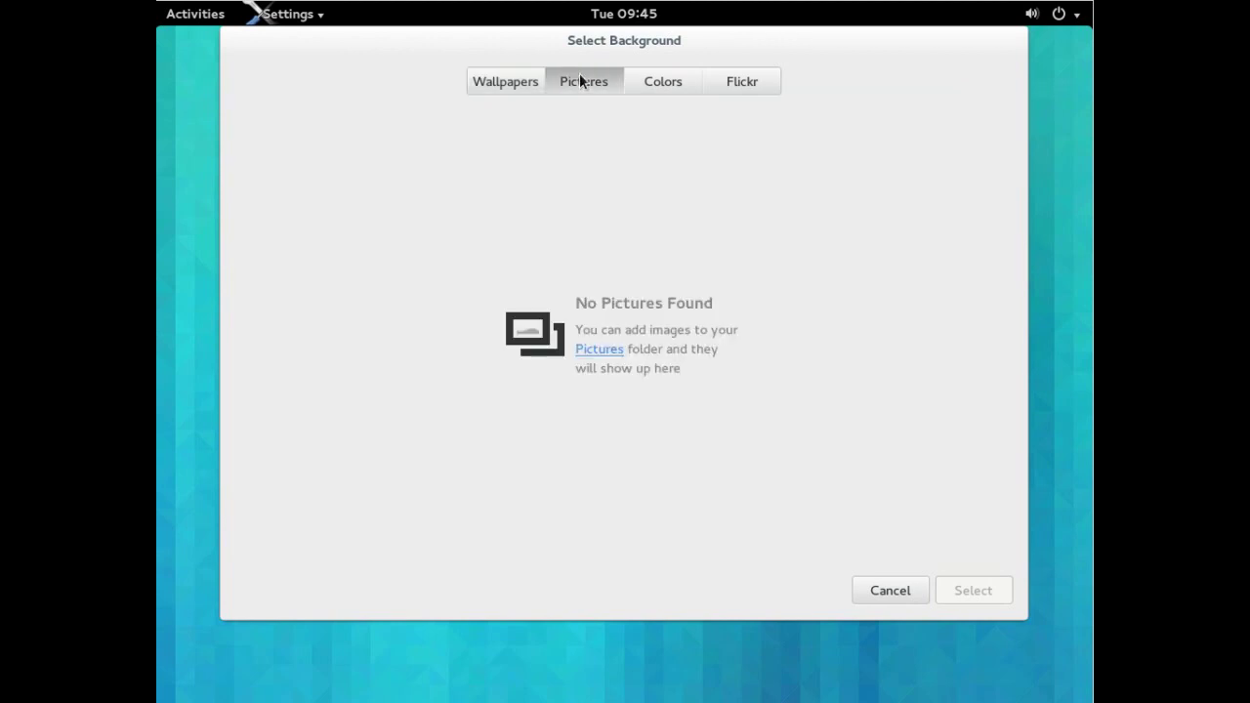
click(663, 80)
click(748, 82)
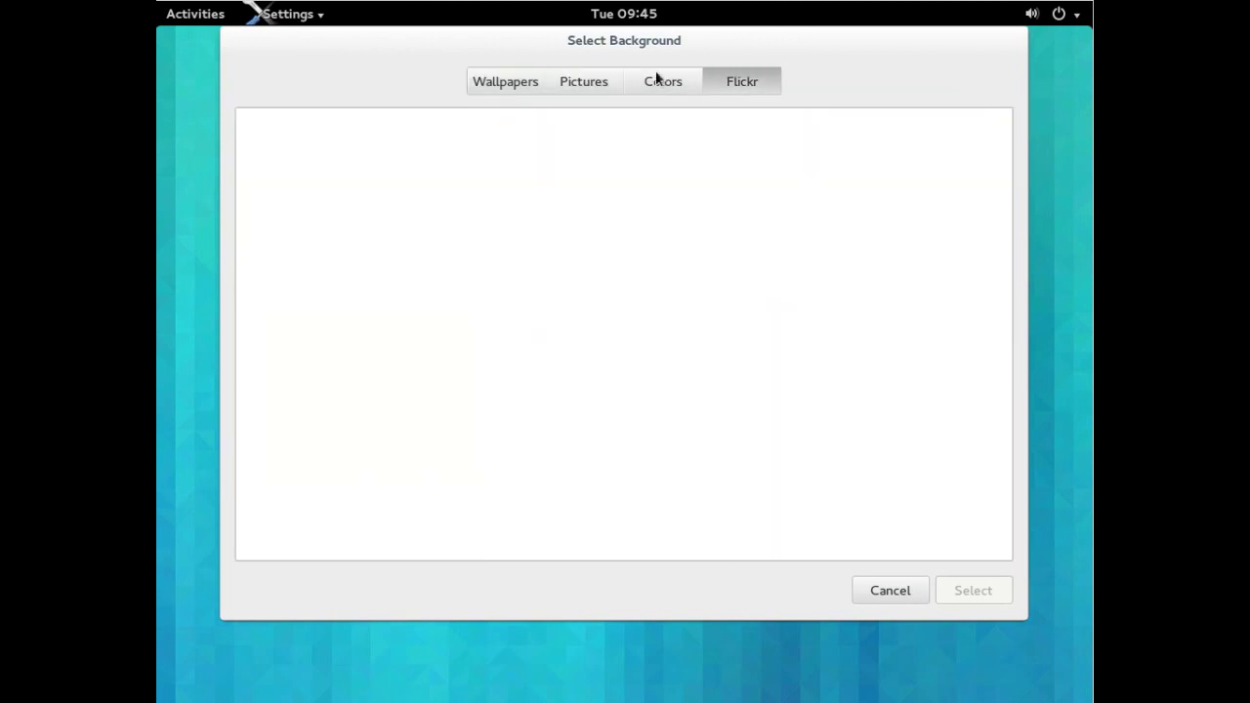
click(509, 84)
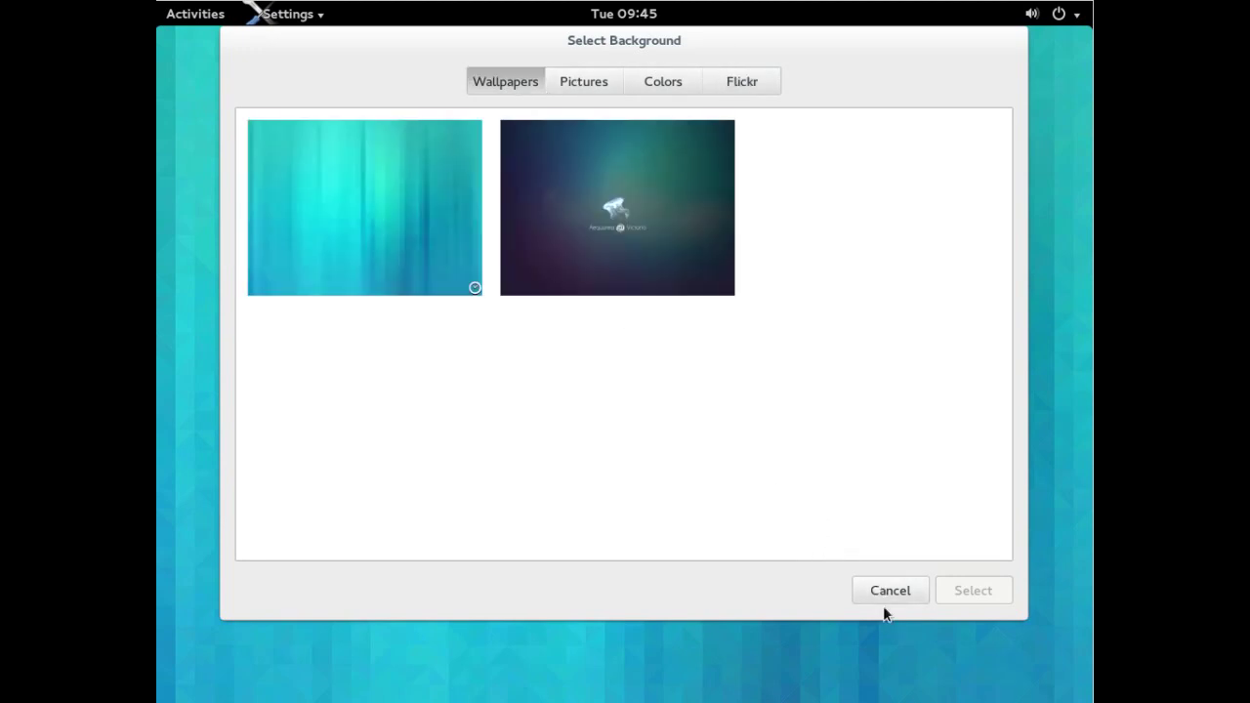
click(881, 592)
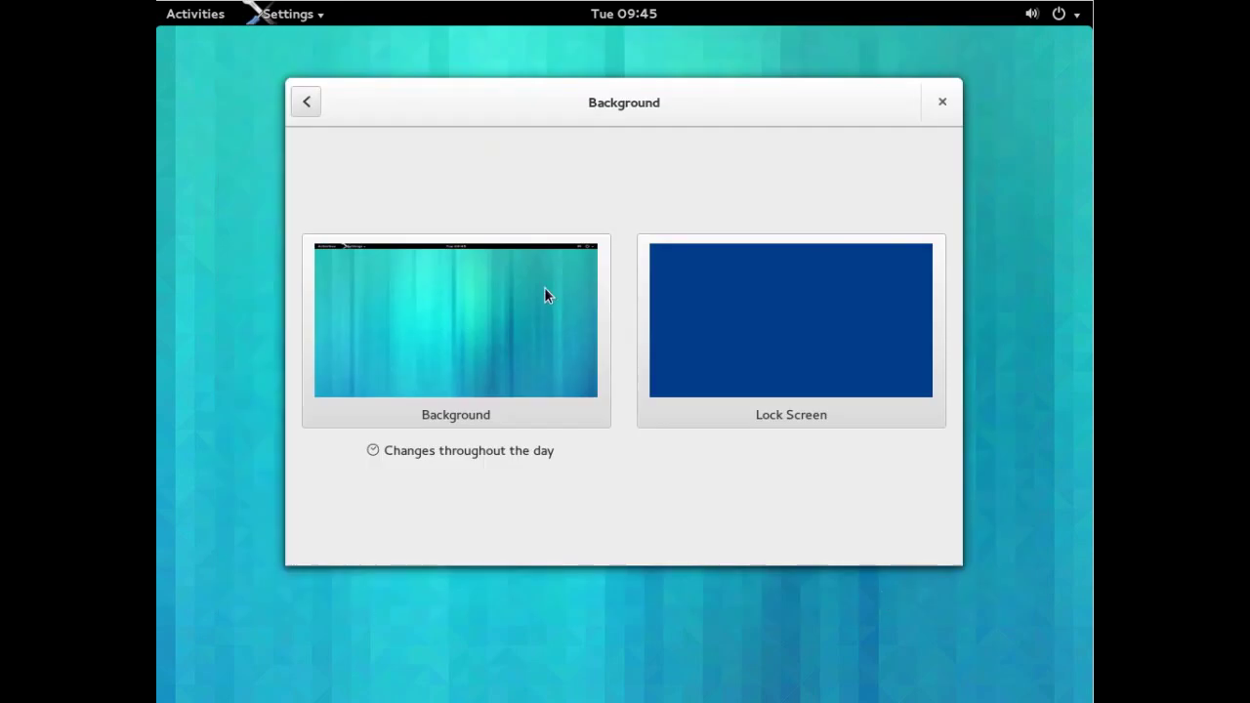
Set the dark jellyfish wallpaper as the desktop background and close the settings window.
click(529, 296)
click(558, 252)
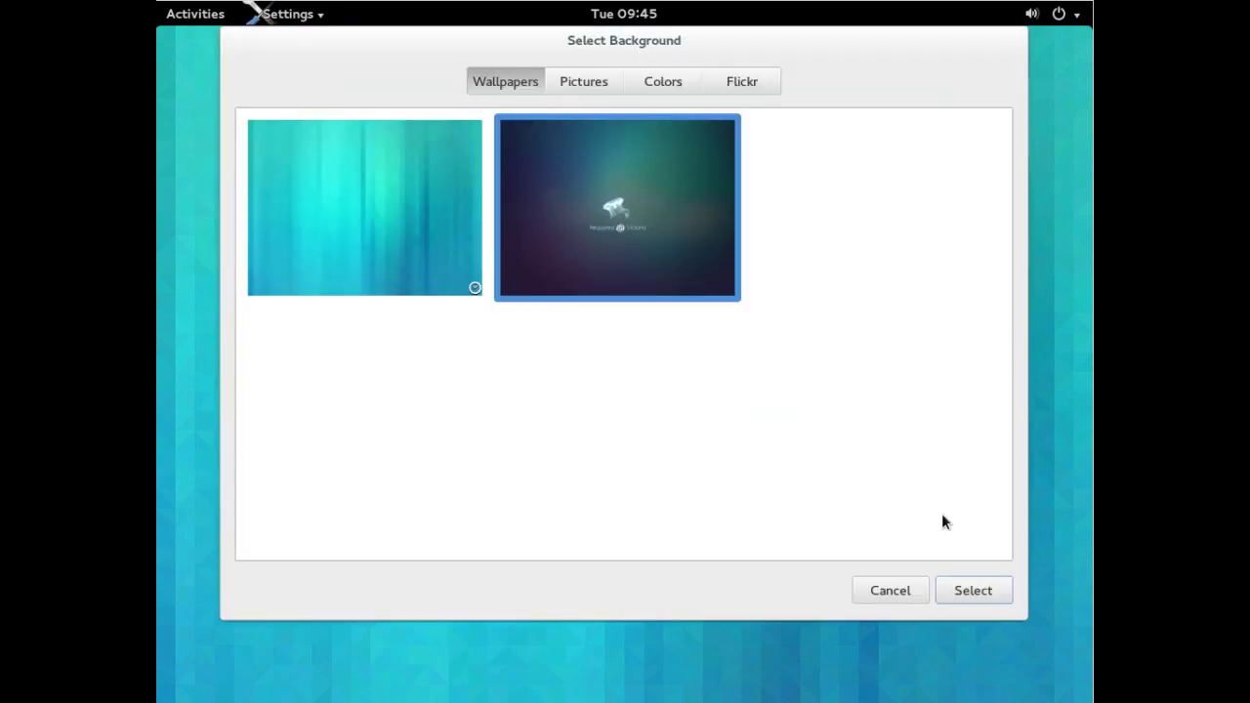
click(953, 591)
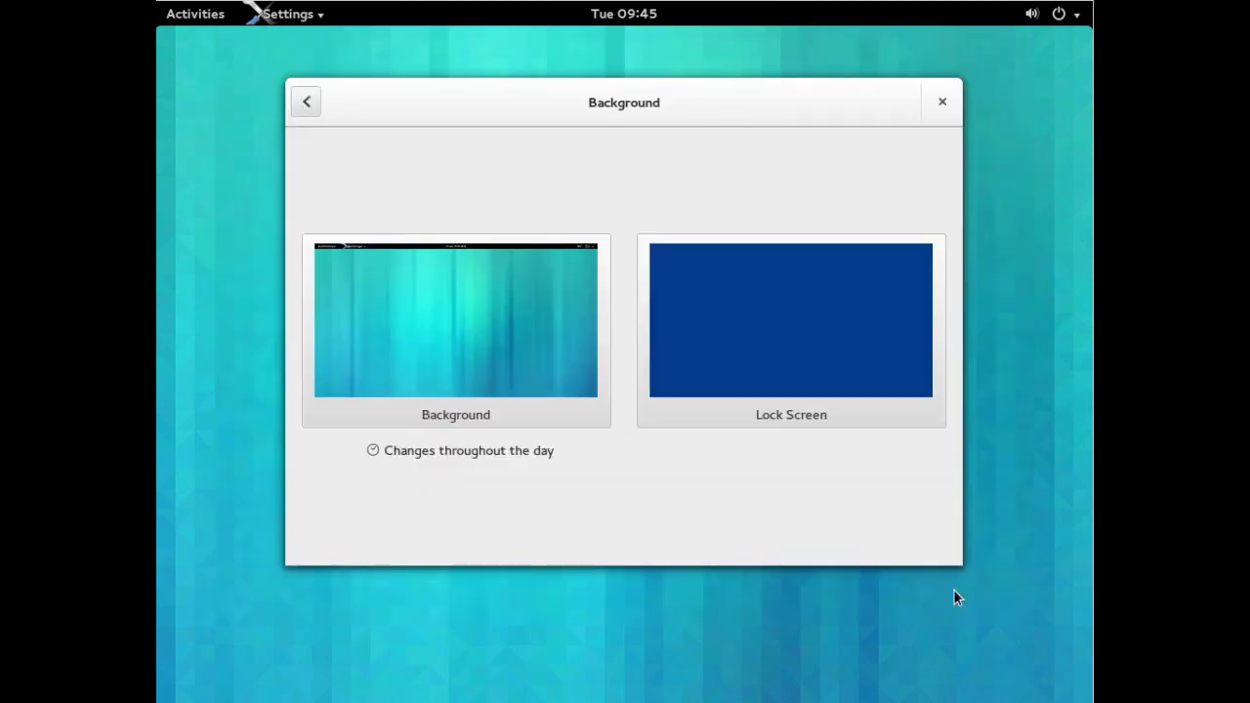
click(938, 106)
Open the system settings from the desktop and review the Privacy options, returning to All Settings.
right_click(656, 160)
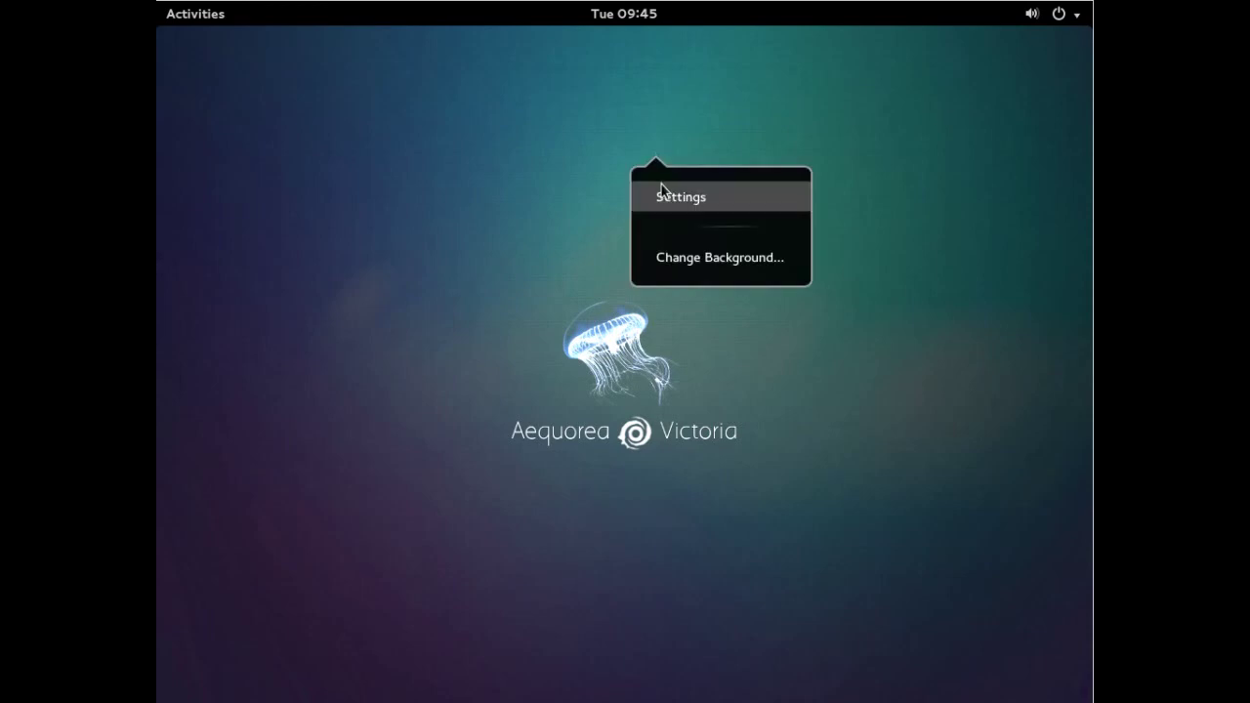
click(662, 191)
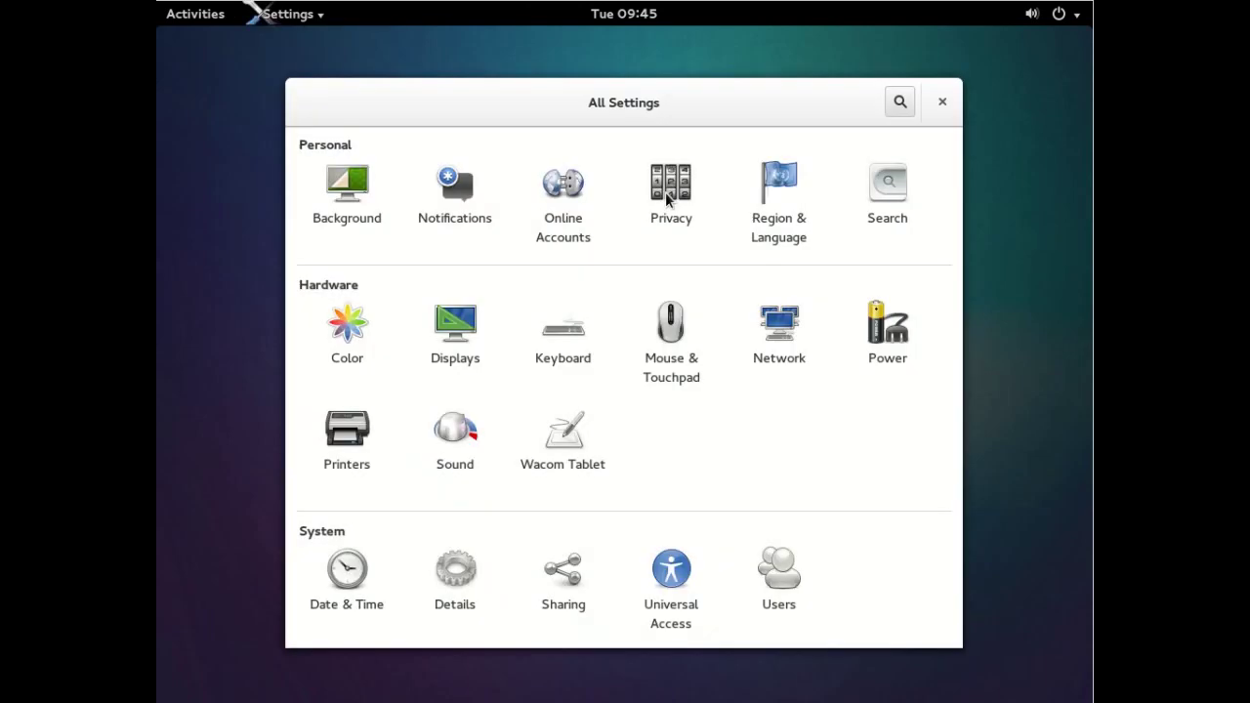
click(662, 195)
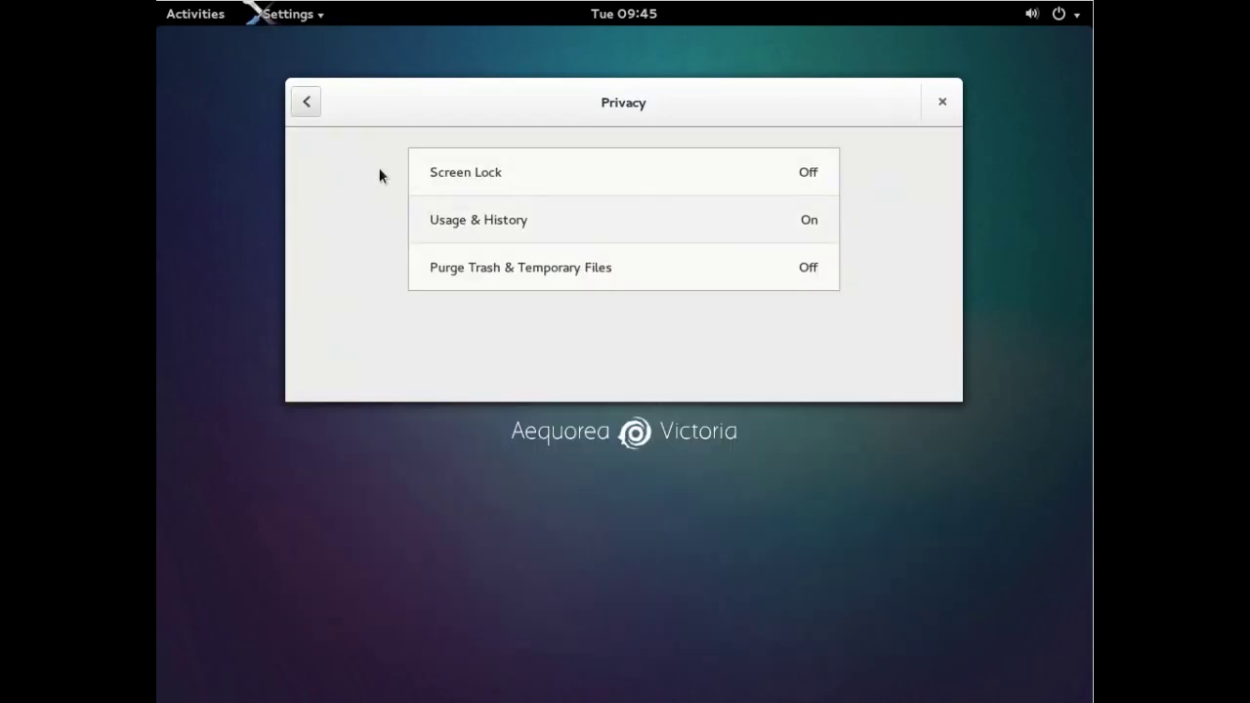
click(307, 103)
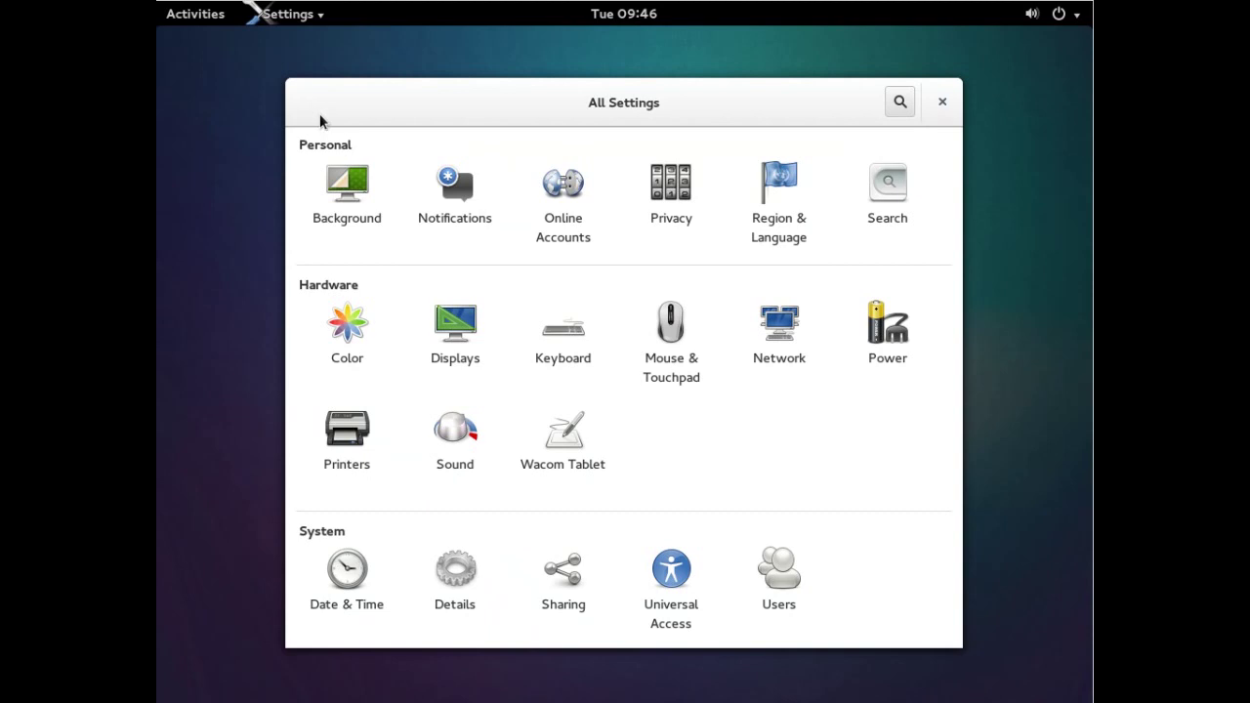
Review the Notifications and Search settings, returning to All Settings after each.
click(467, 200)
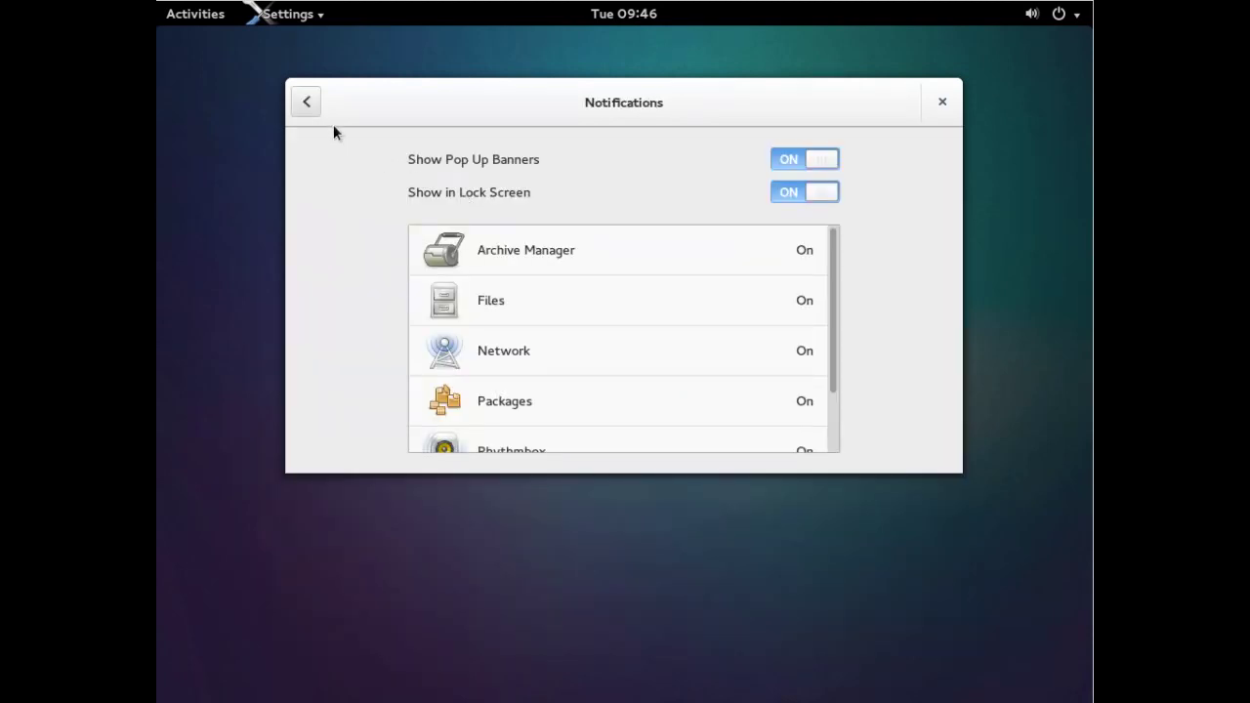
click(307, 104)
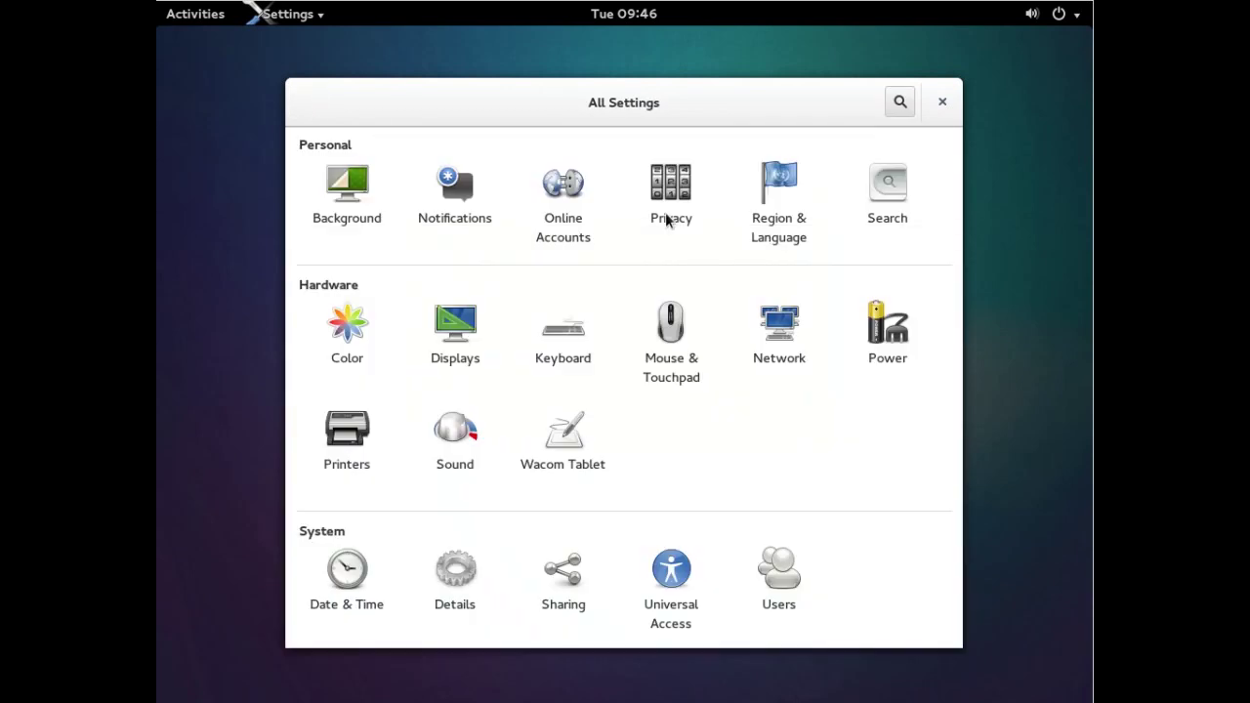
click(869, 207)
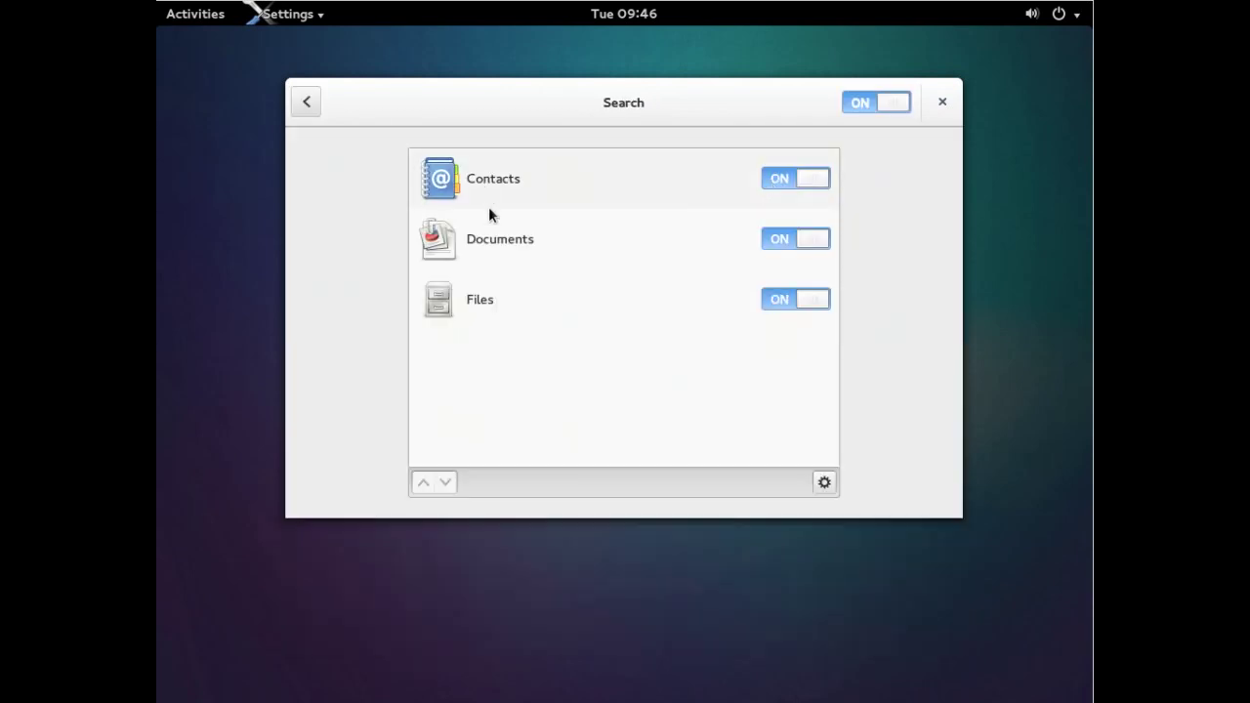
click(304, 106)
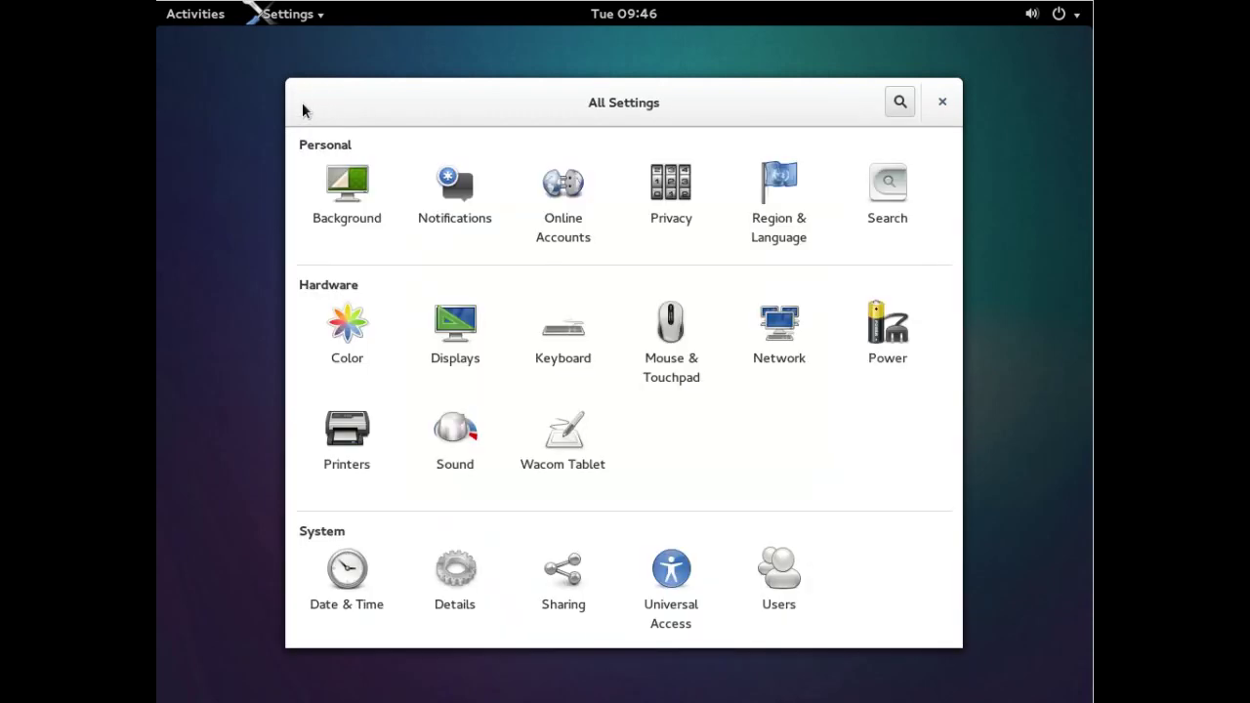
Review the Displays and Sharing settings, returning to All Settings after each.
click(462, 328)
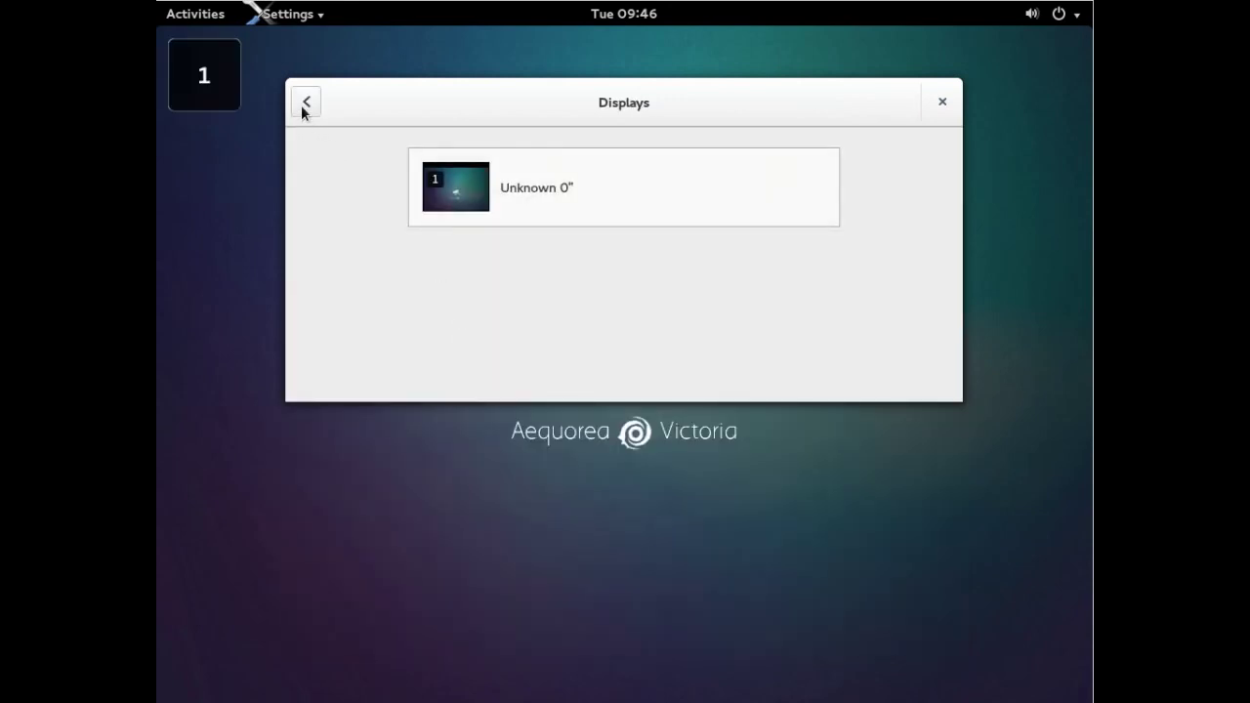
click(306, 103)
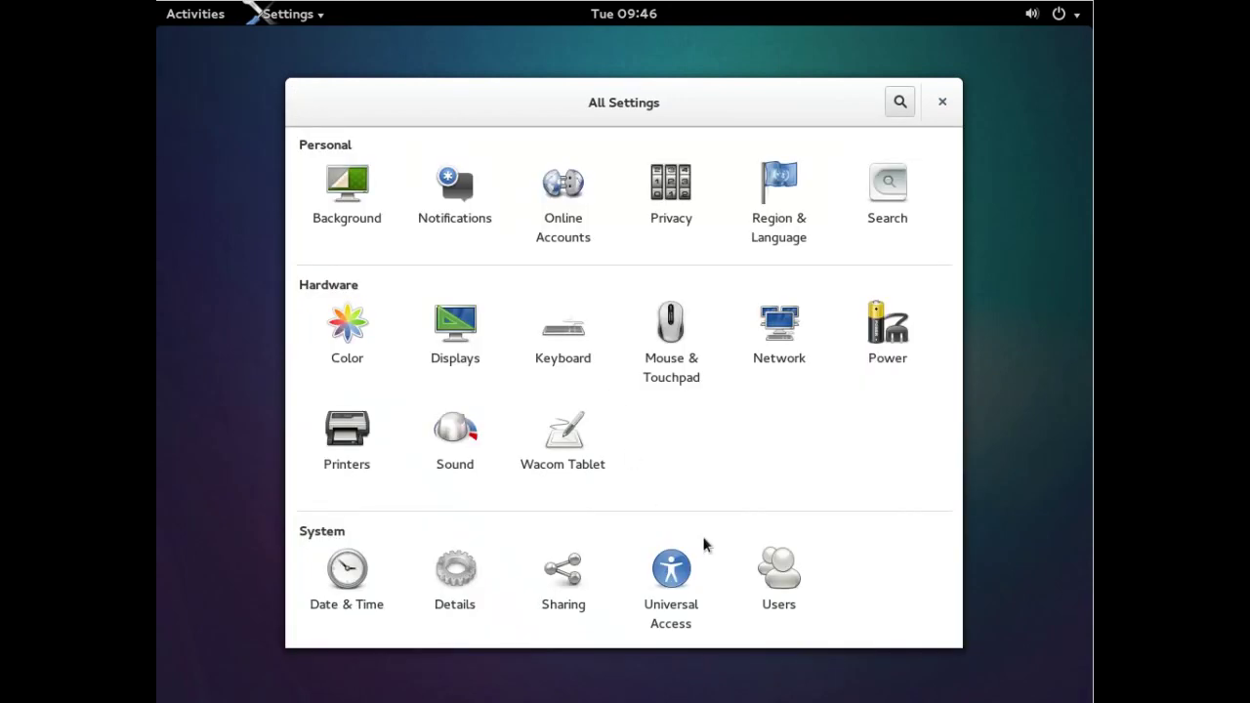
click(576, 565)
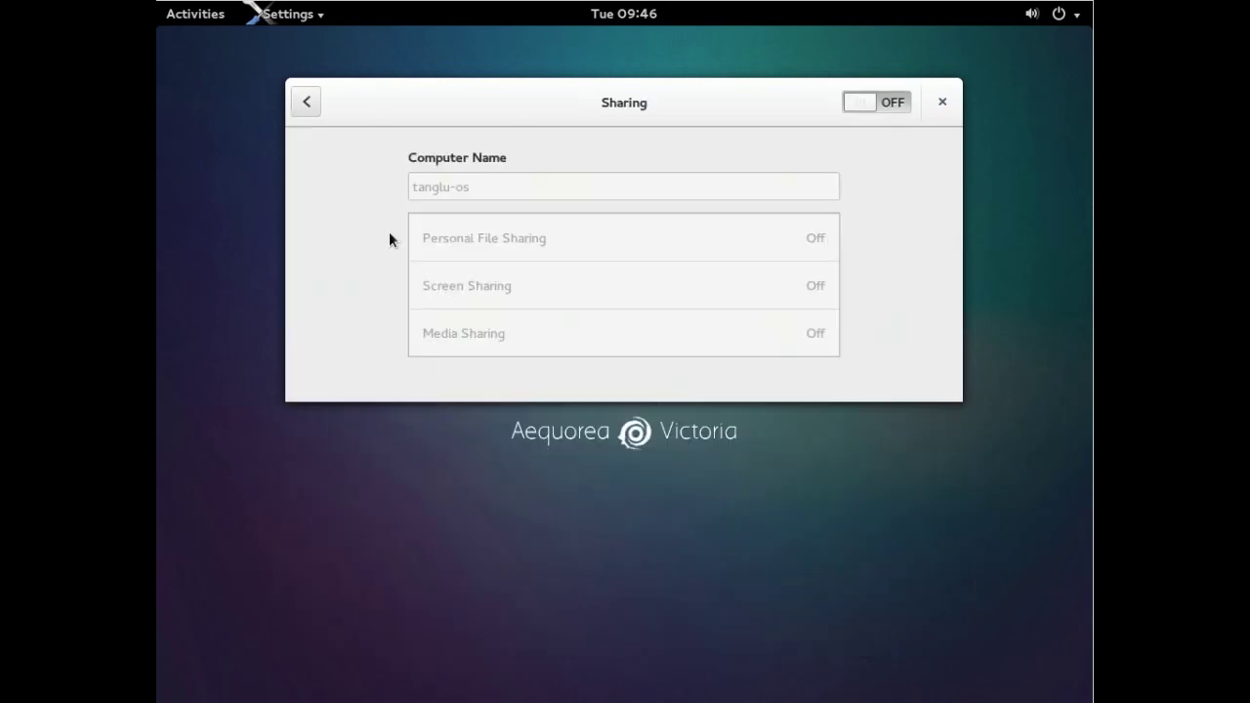
click(307, 108)
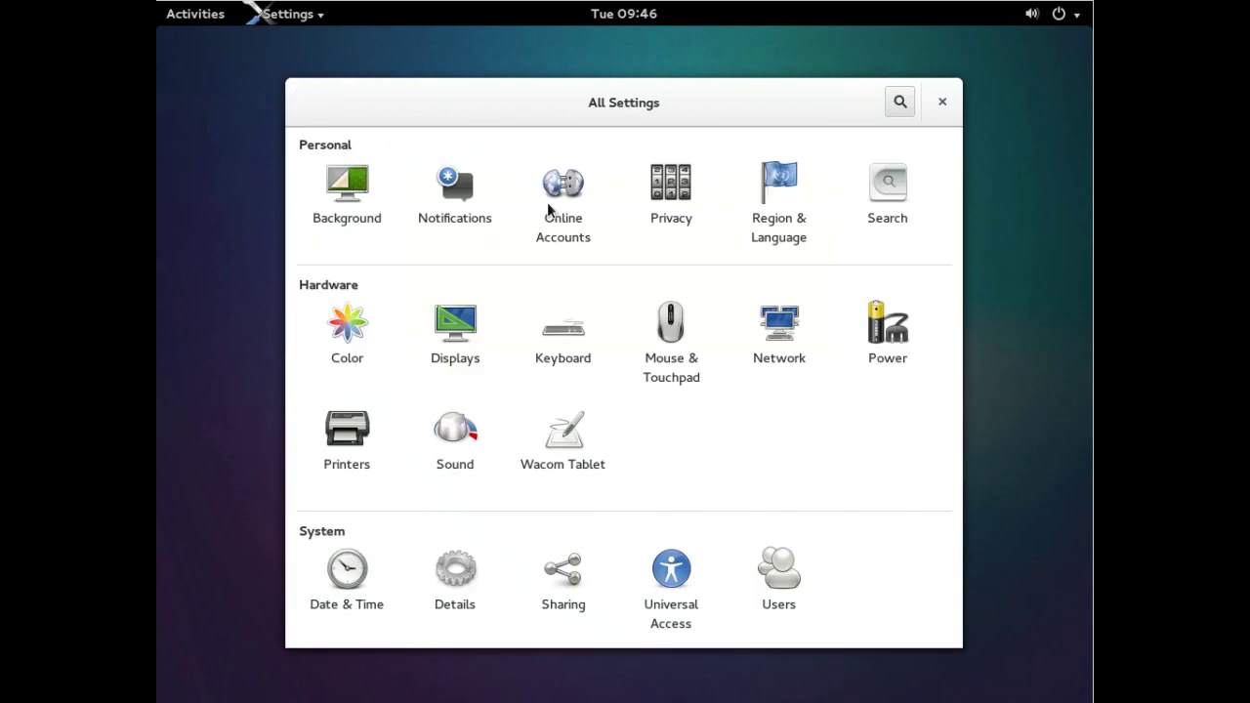
Examine the system Details, covering the overview, default applications and removable media handling, and close the settings window.
click(457, 578)
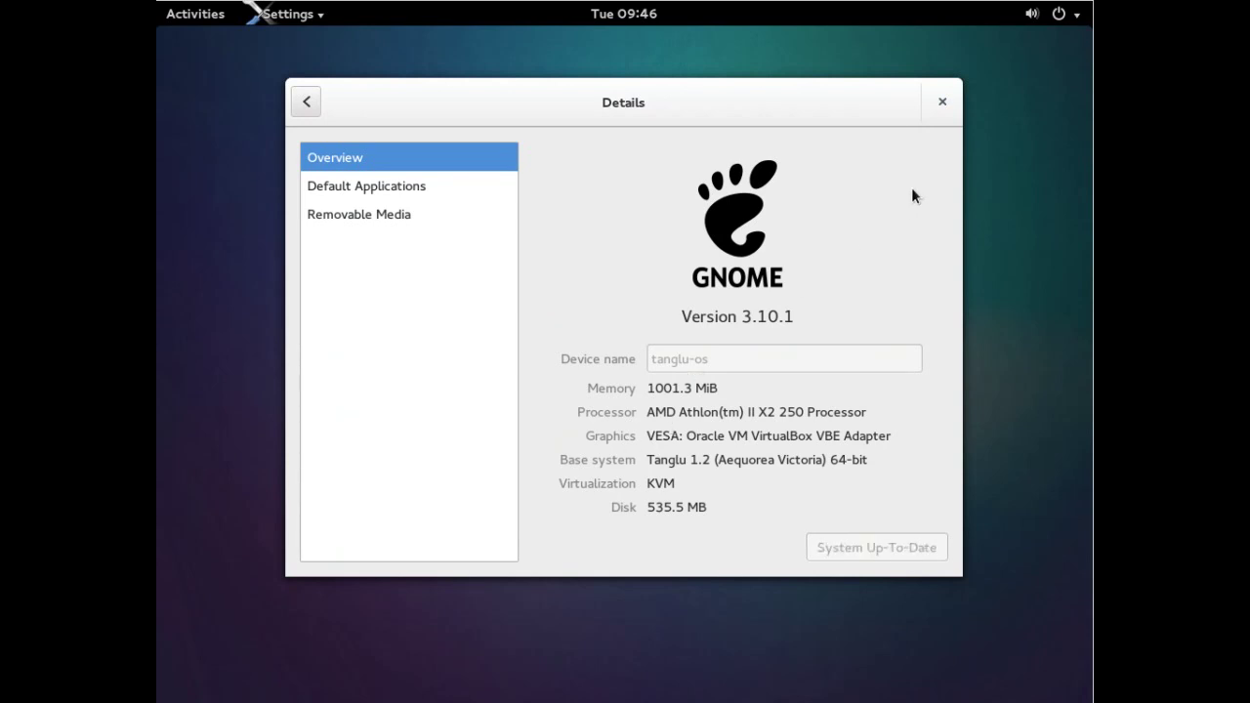
click(438, 186)
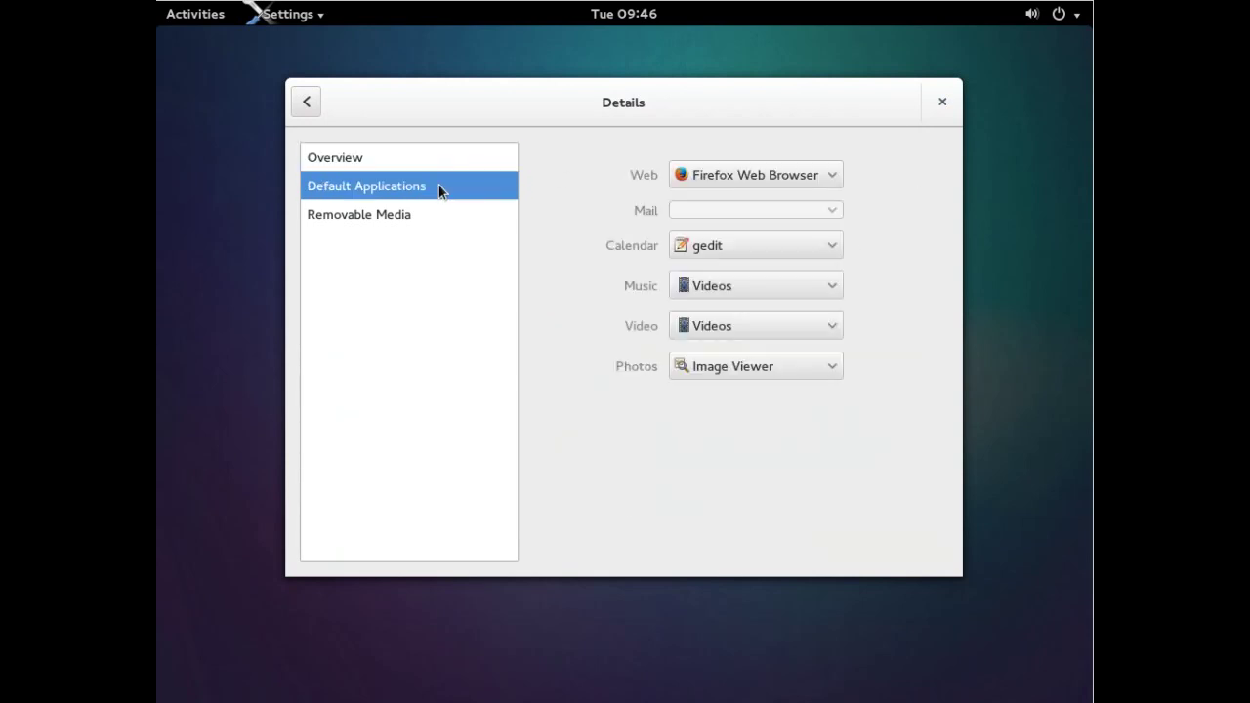
click(425, 220)
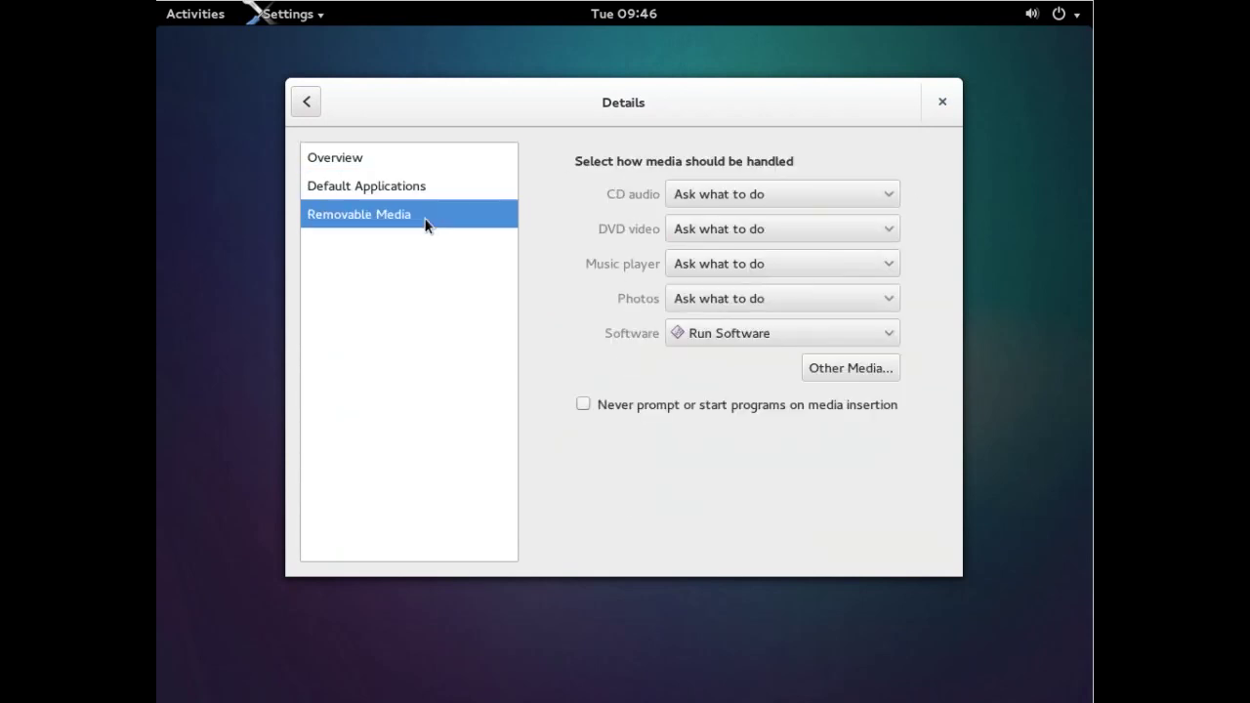
click(430, 164)
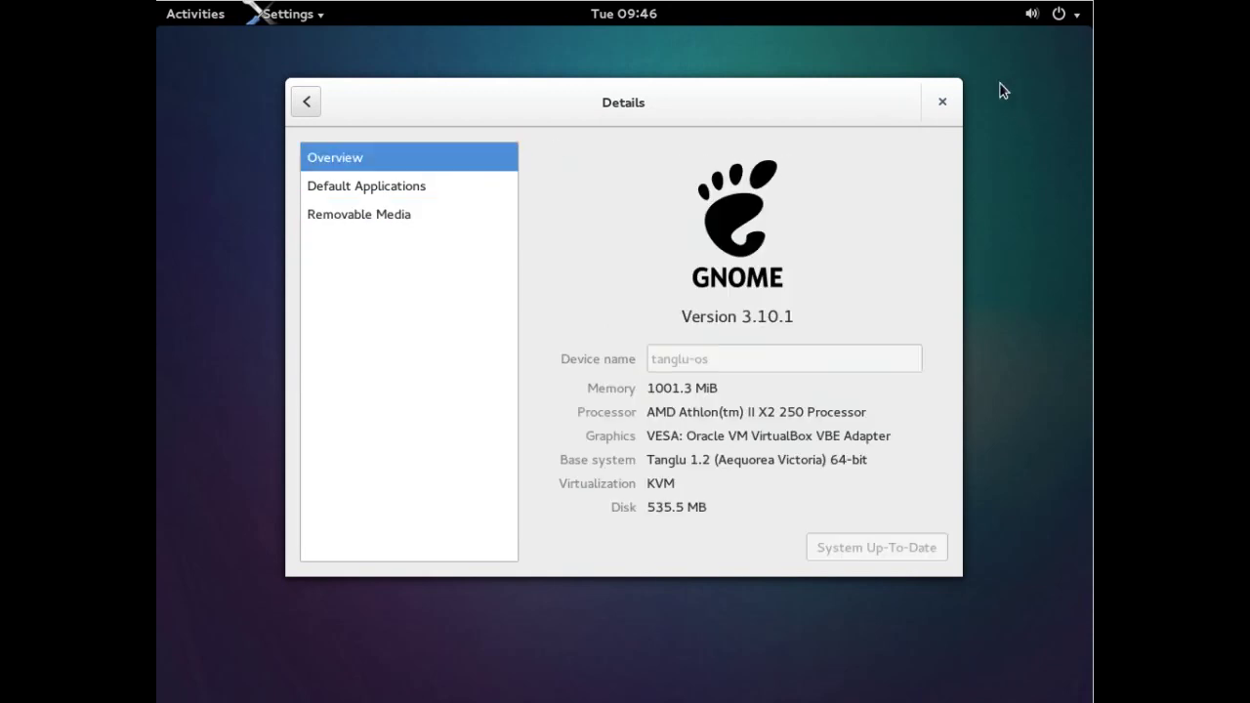
click(942, 102)
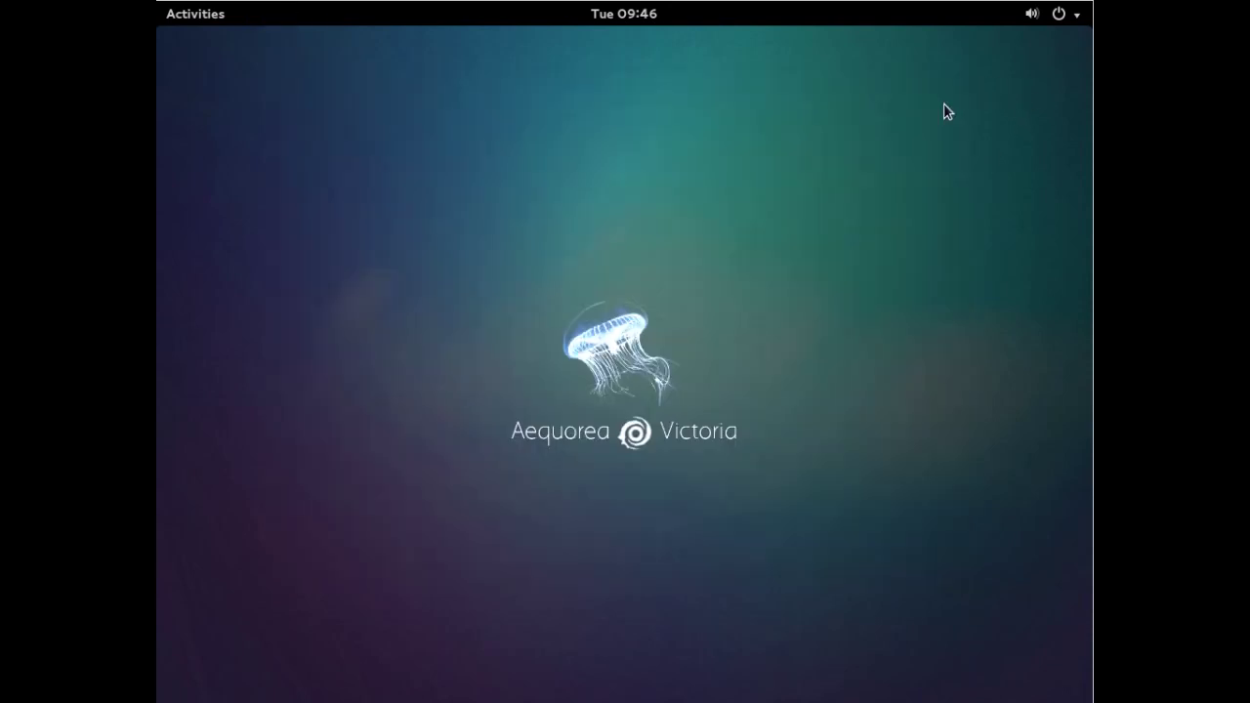
Open the Files file manager at the Home folder and examine the commands available for the current location.
click(220, 26)
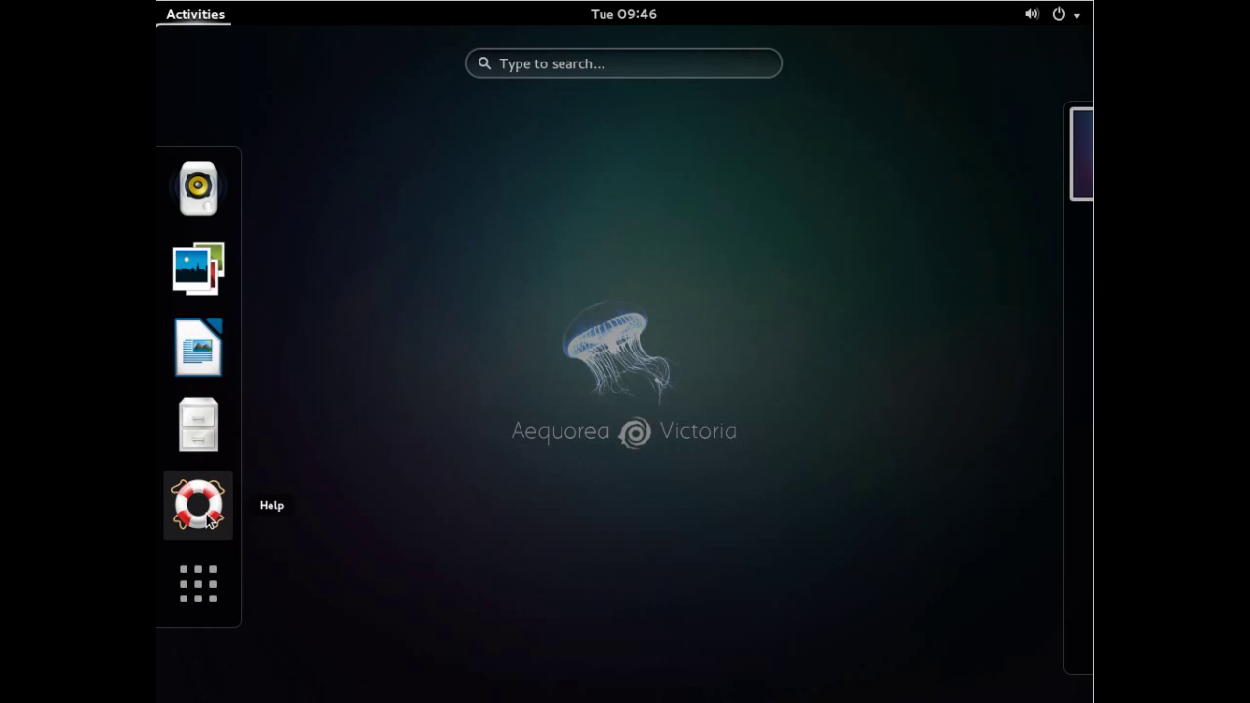
click(182, 443)
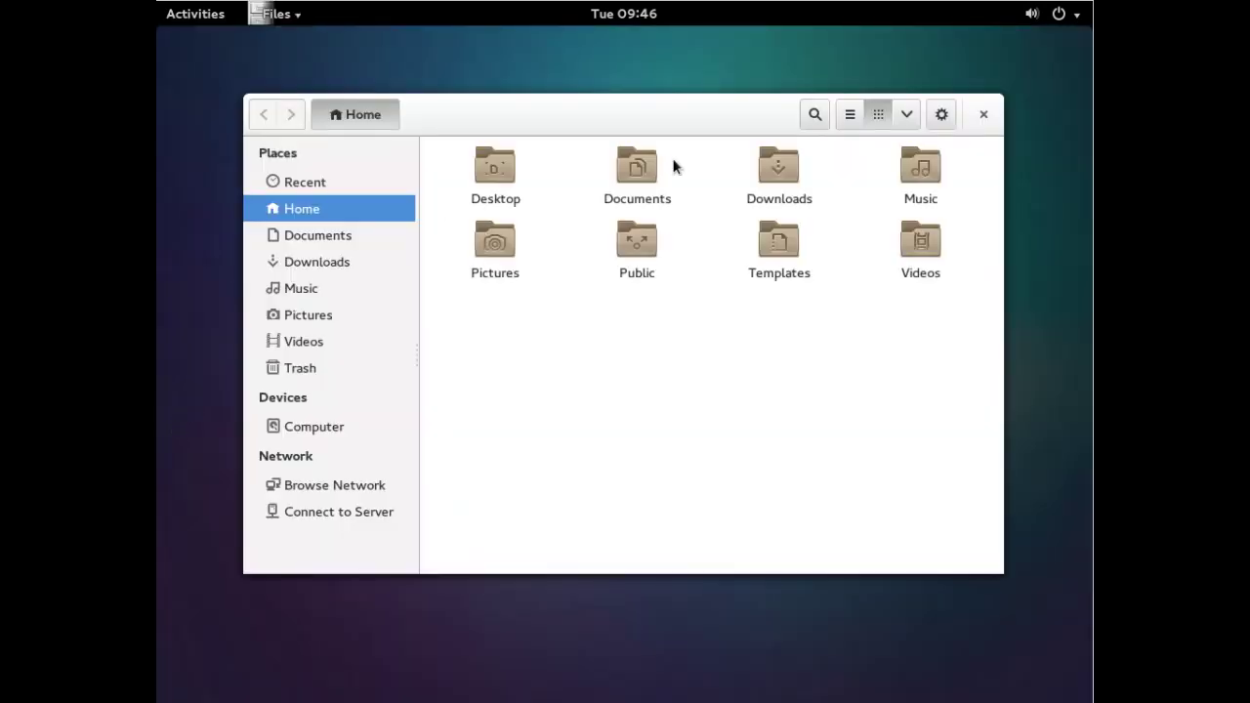
click(941, 117)
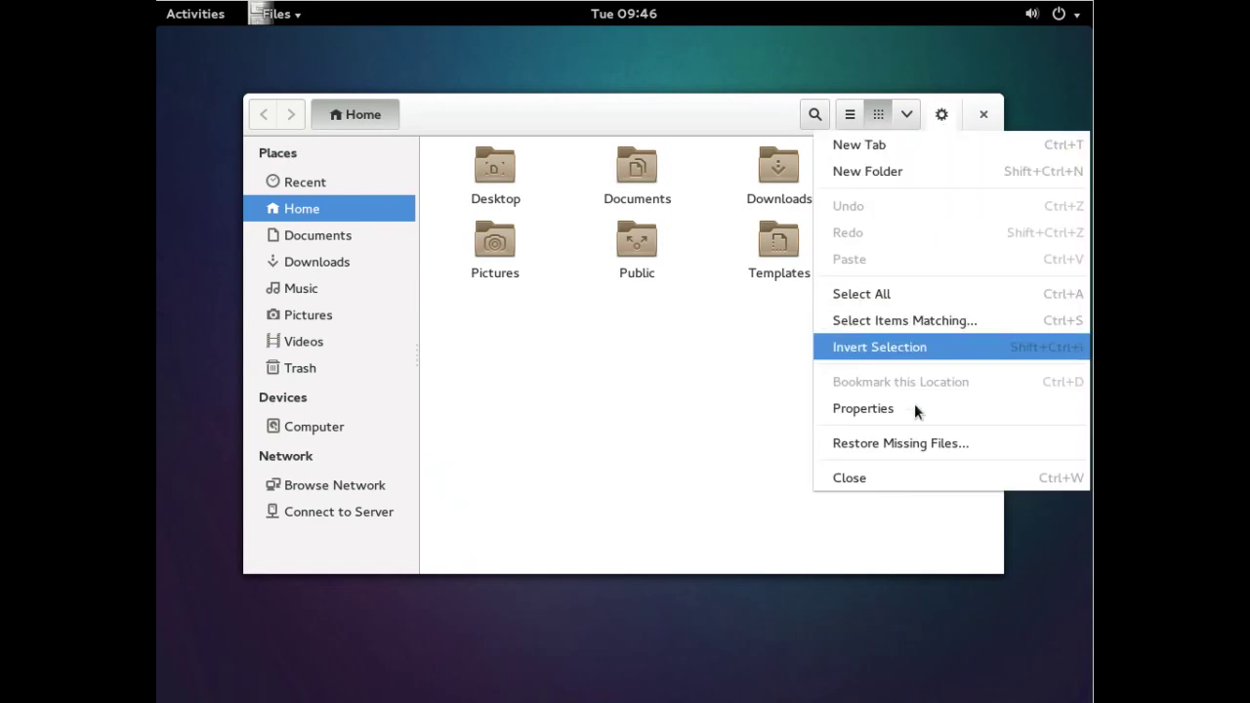
click(942, 115)
click(943, 116)
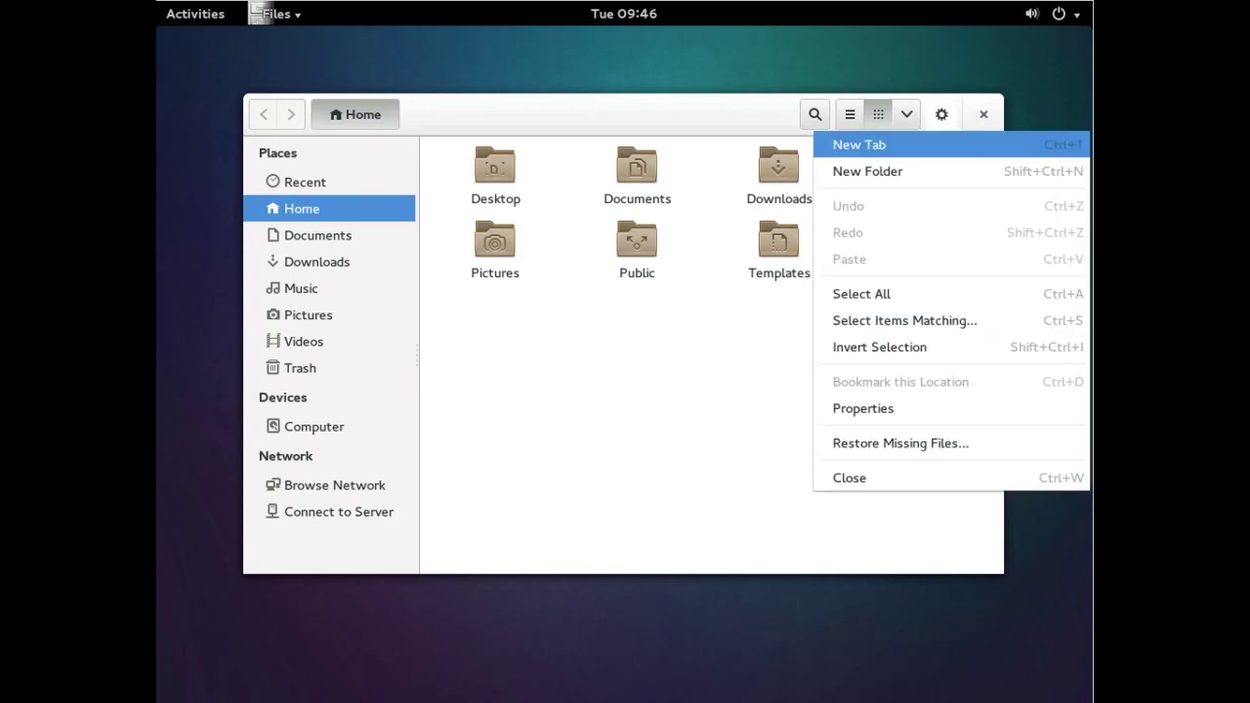
click(904, 120)
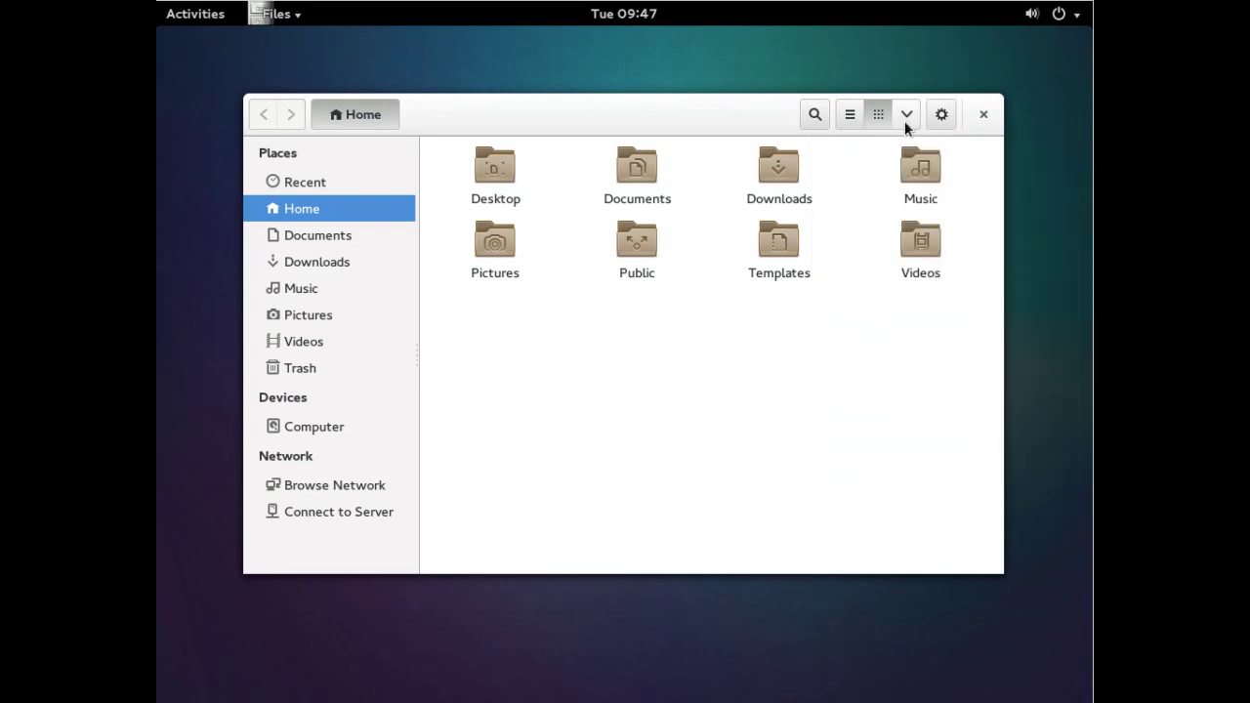
Examine the zoom, sorting and visibility options available for the Home folder view.
click(904, 120)
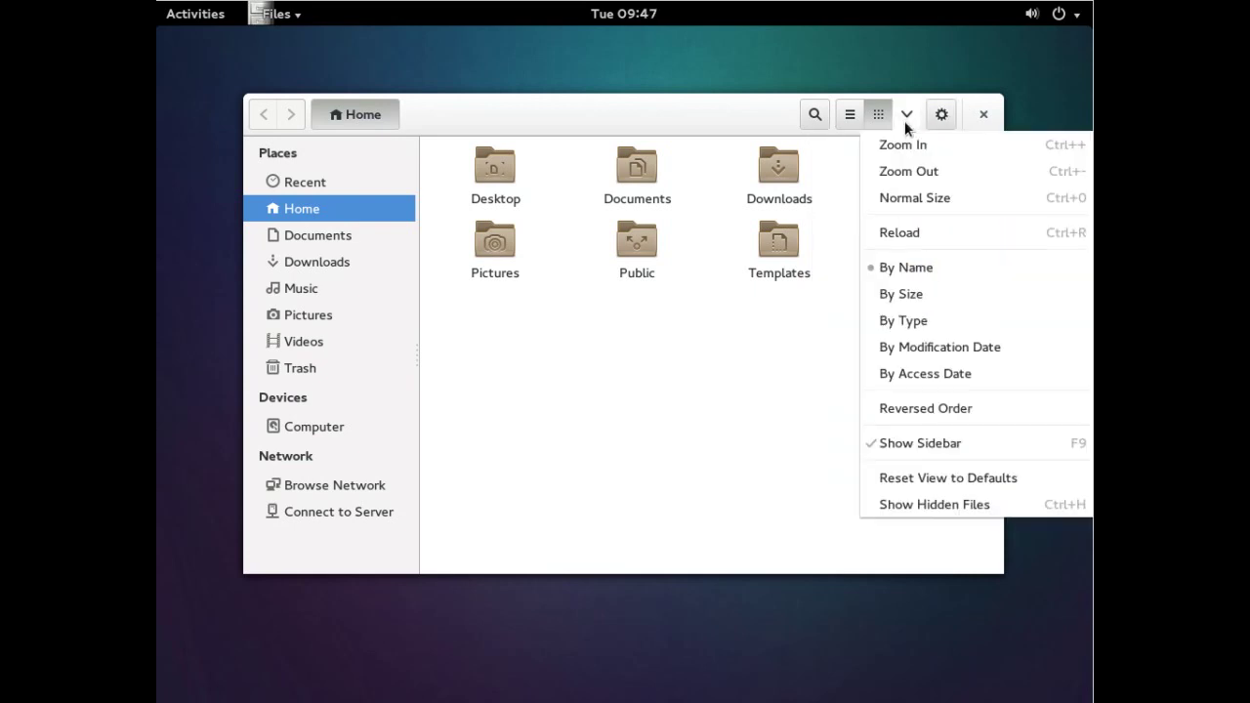
click(747, 118)
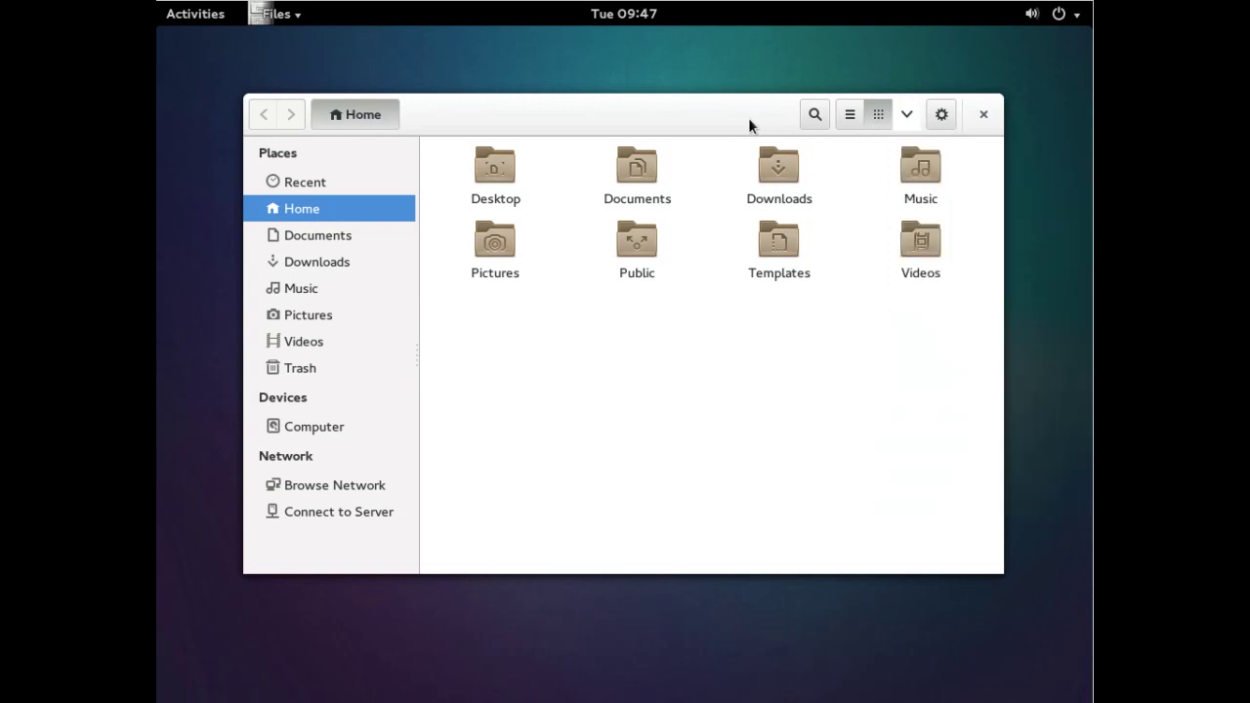
Review the Views, Behavior, Display, List Columns and Preview pages of the Files preferences, and quit Files.
click(293, 15)
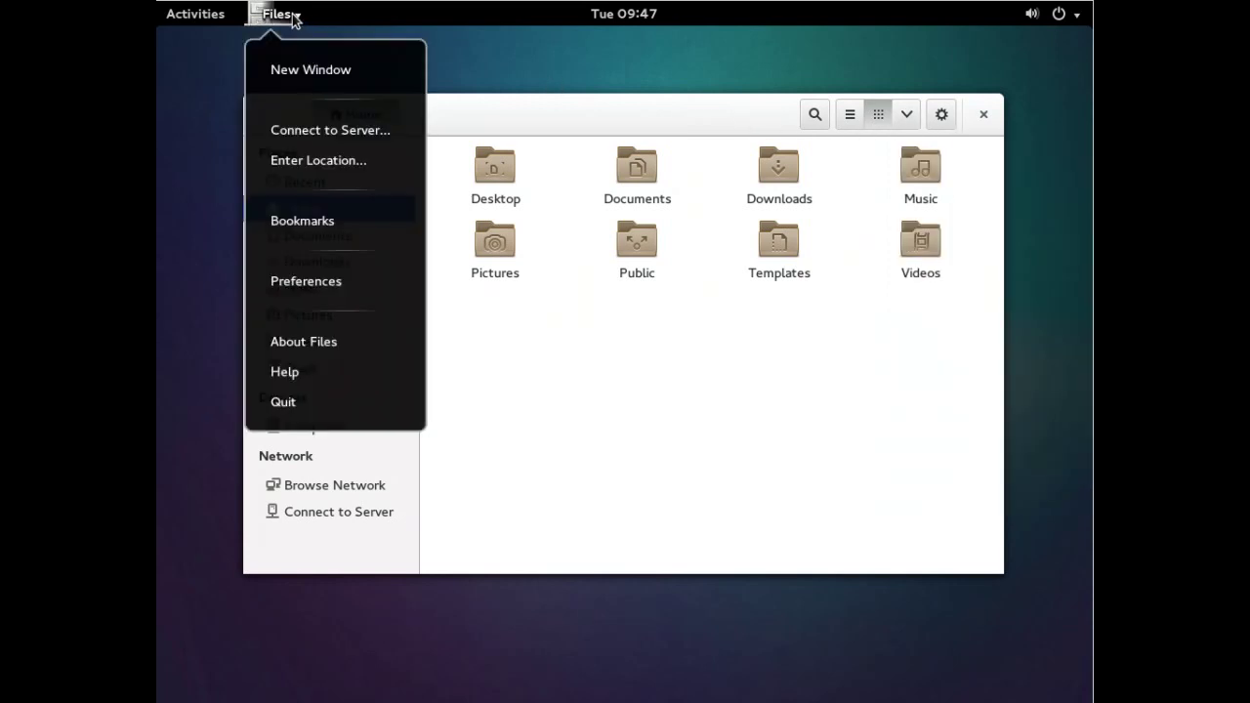
click(289, 283)
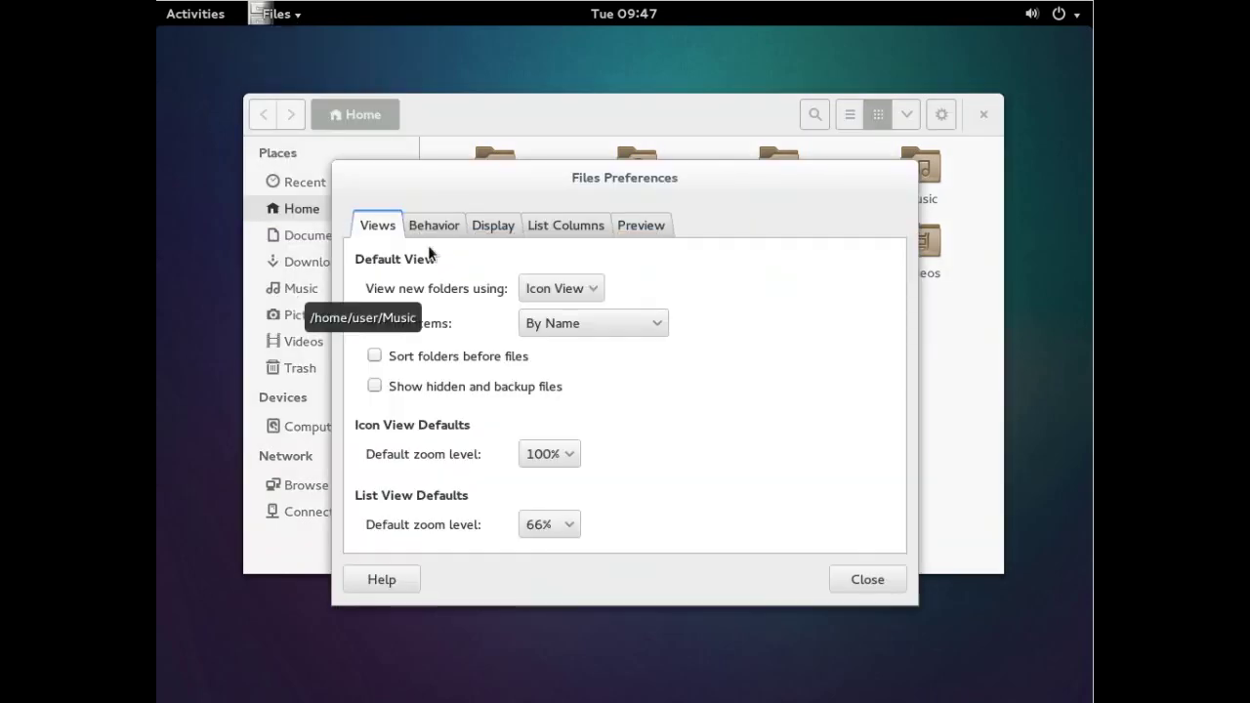
click(433, 227)
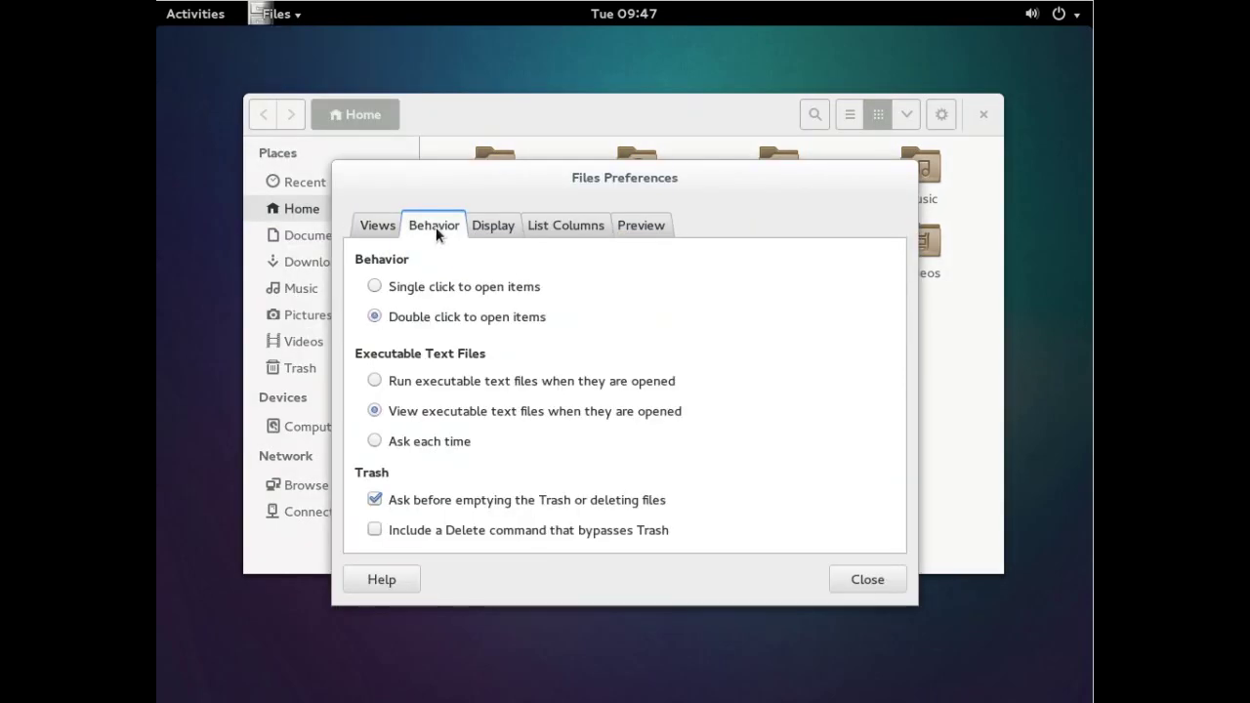
click(504, 228)
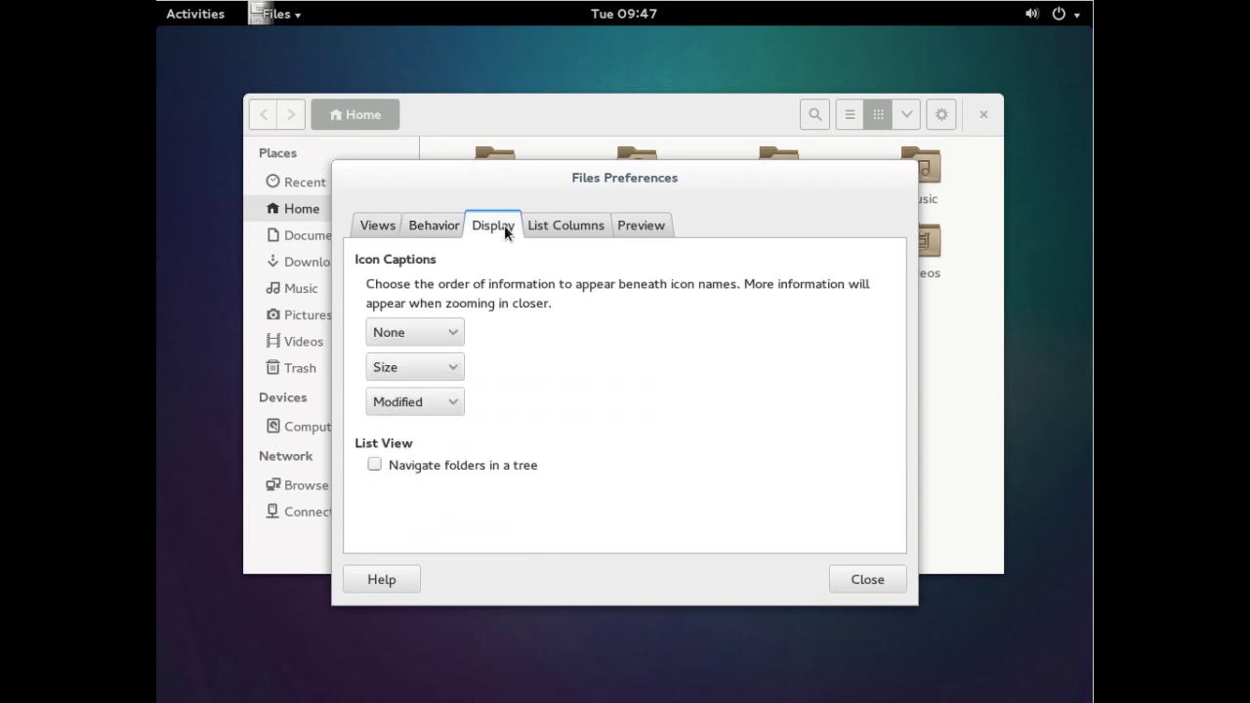
click(577, 224)
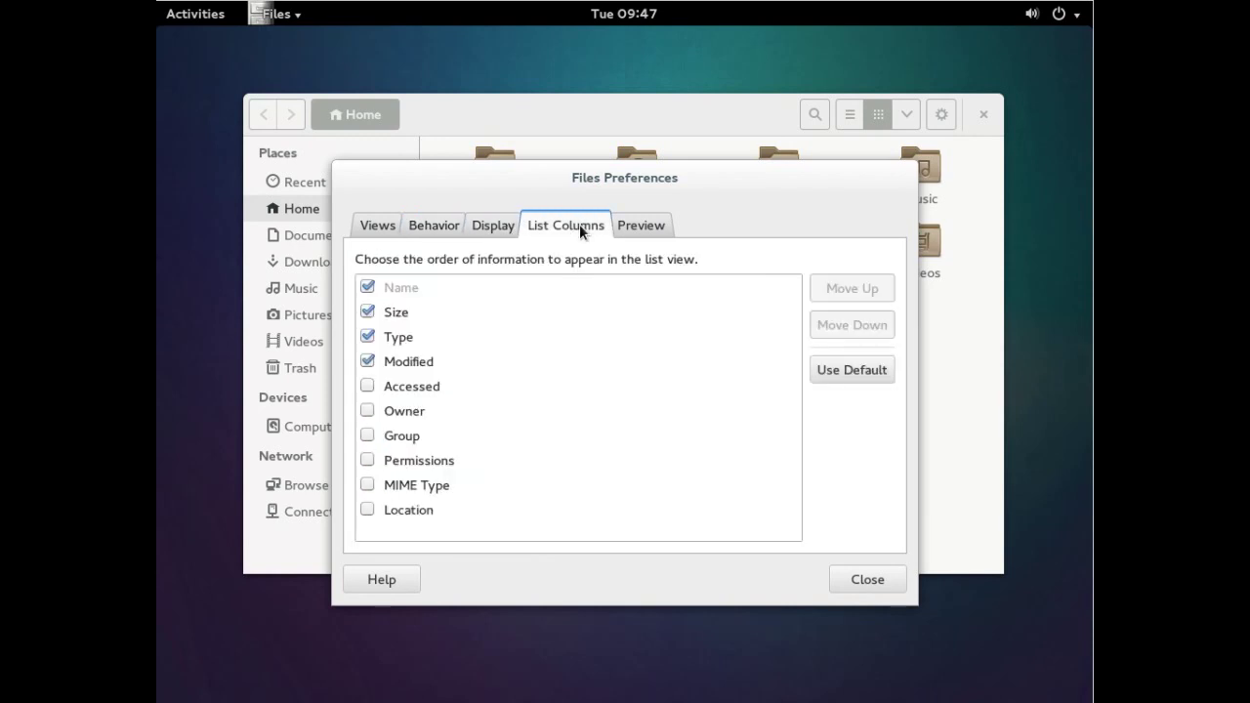
click(649, 229)
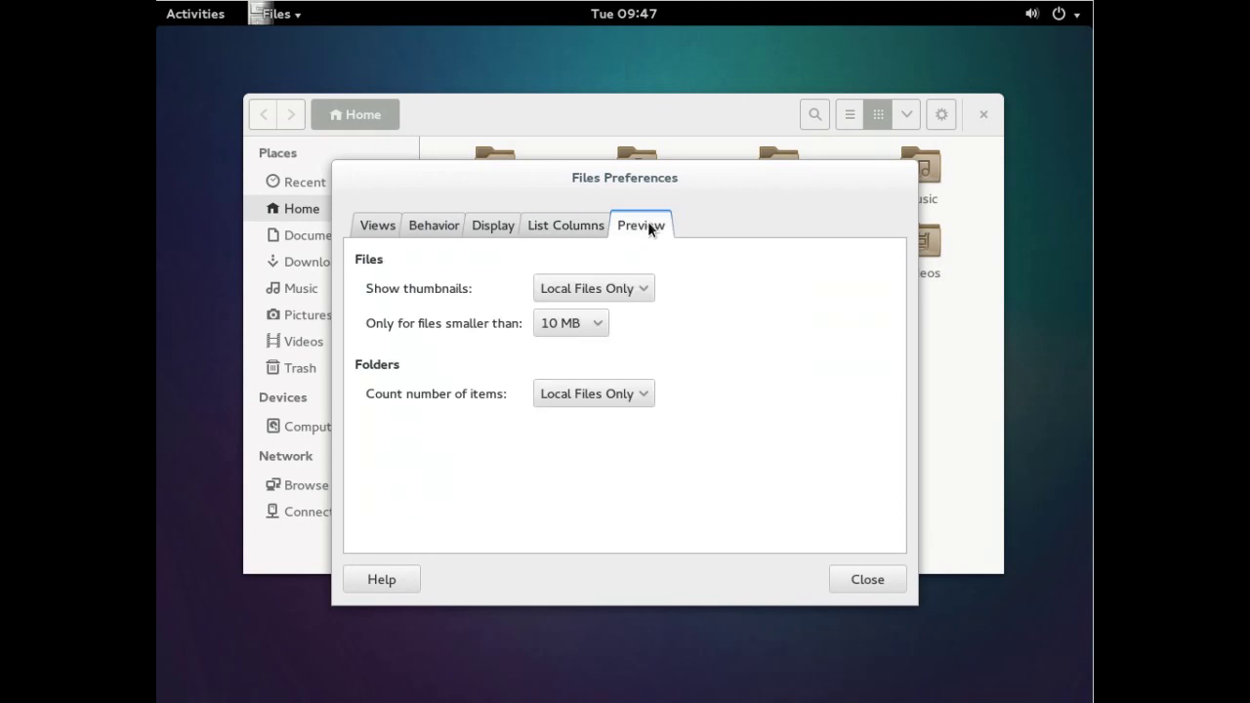
click(867, 580)
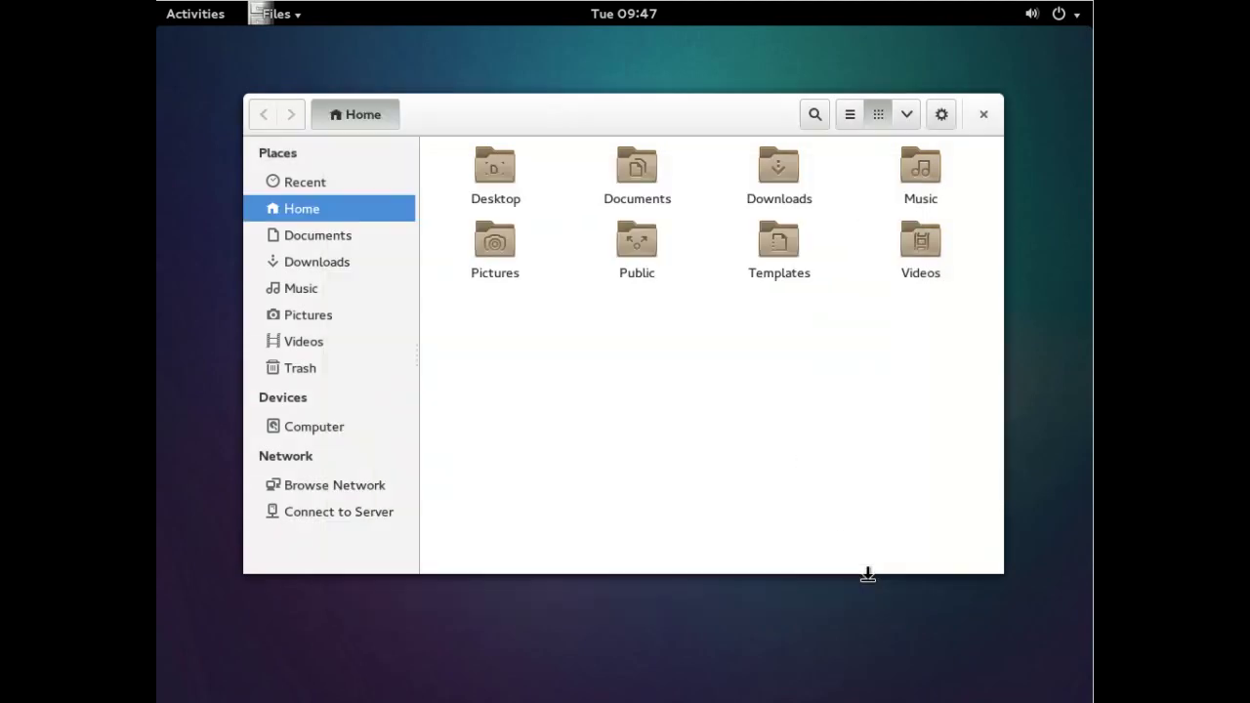
click(261, 19)
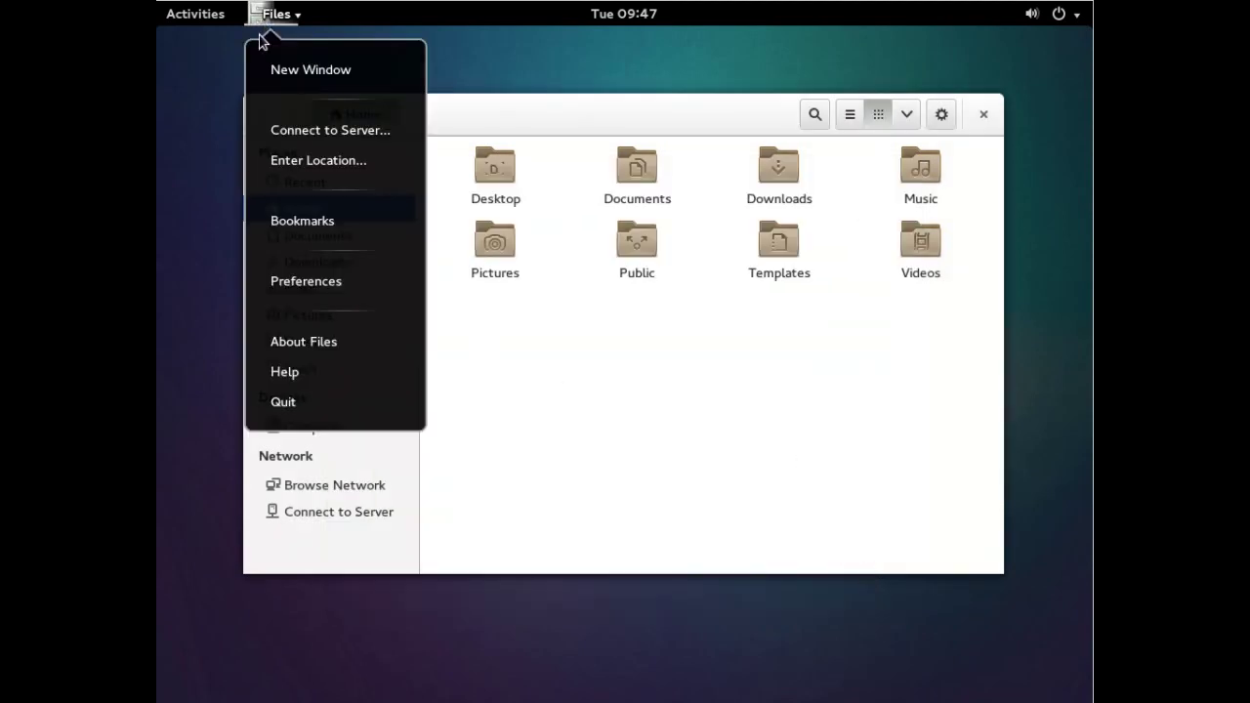
click(299, 402)
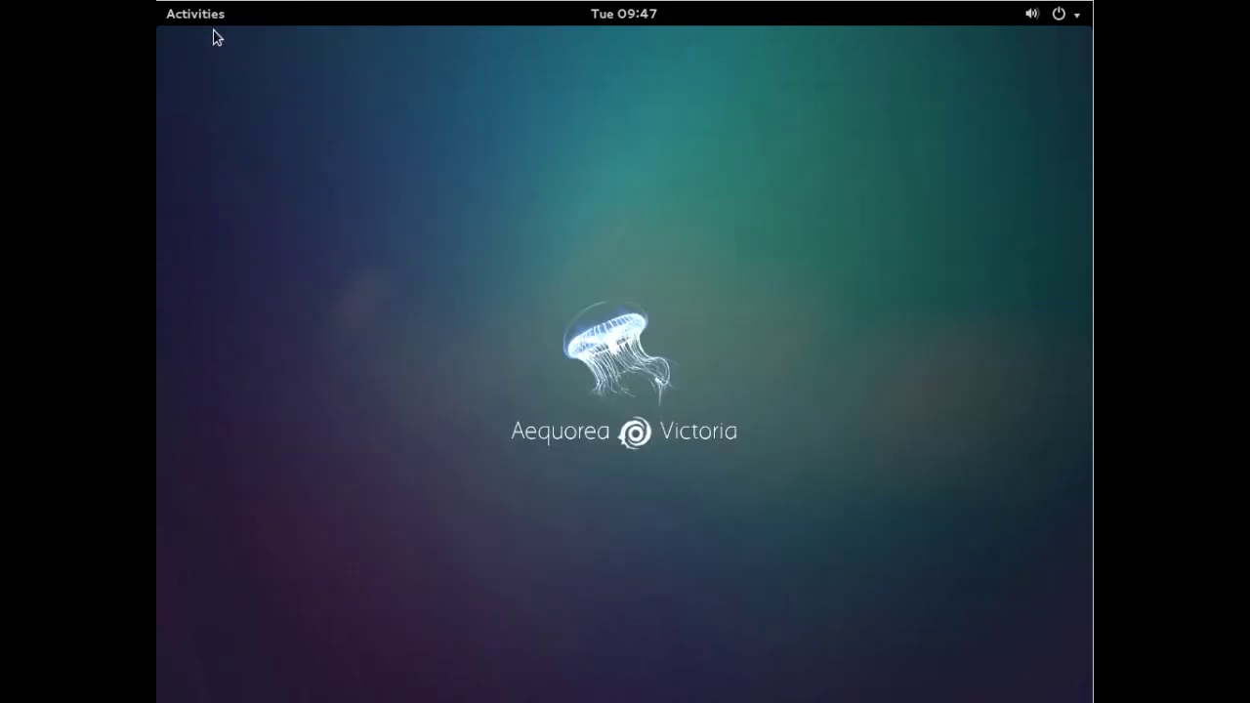
Browse the installed applications, launch GParted and cancel its authentication request.
click(211, 18)
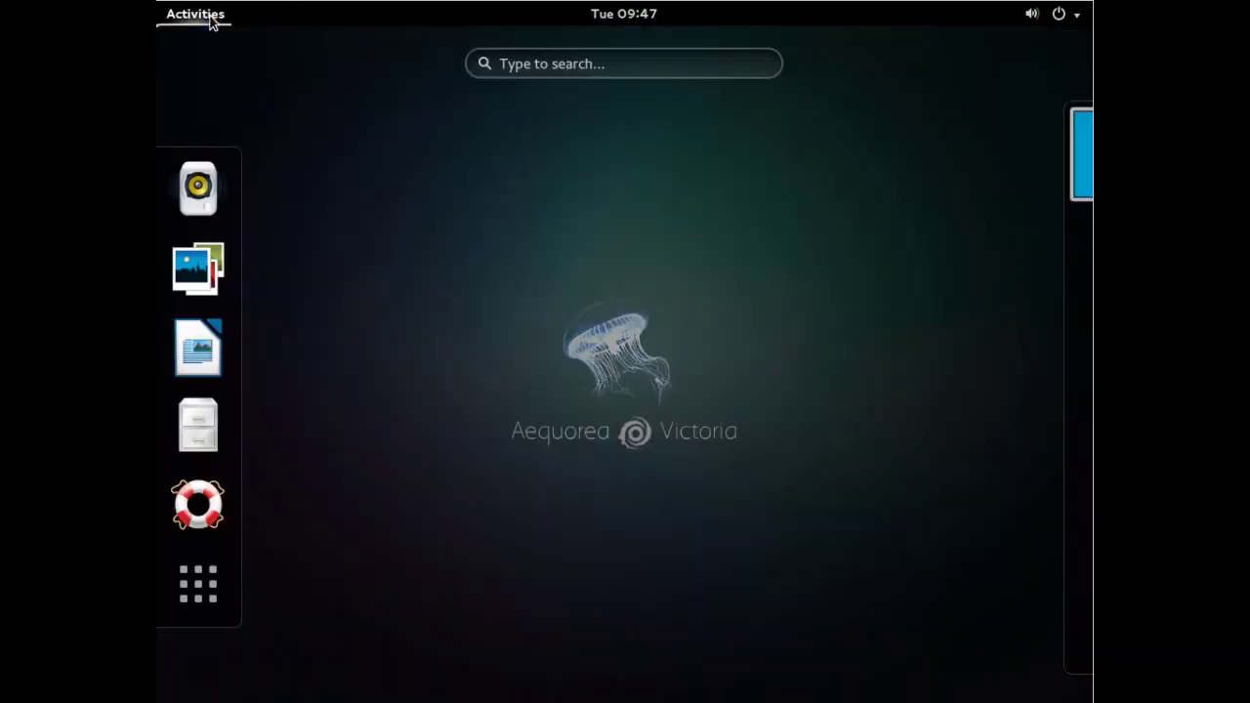
click(213, 591)
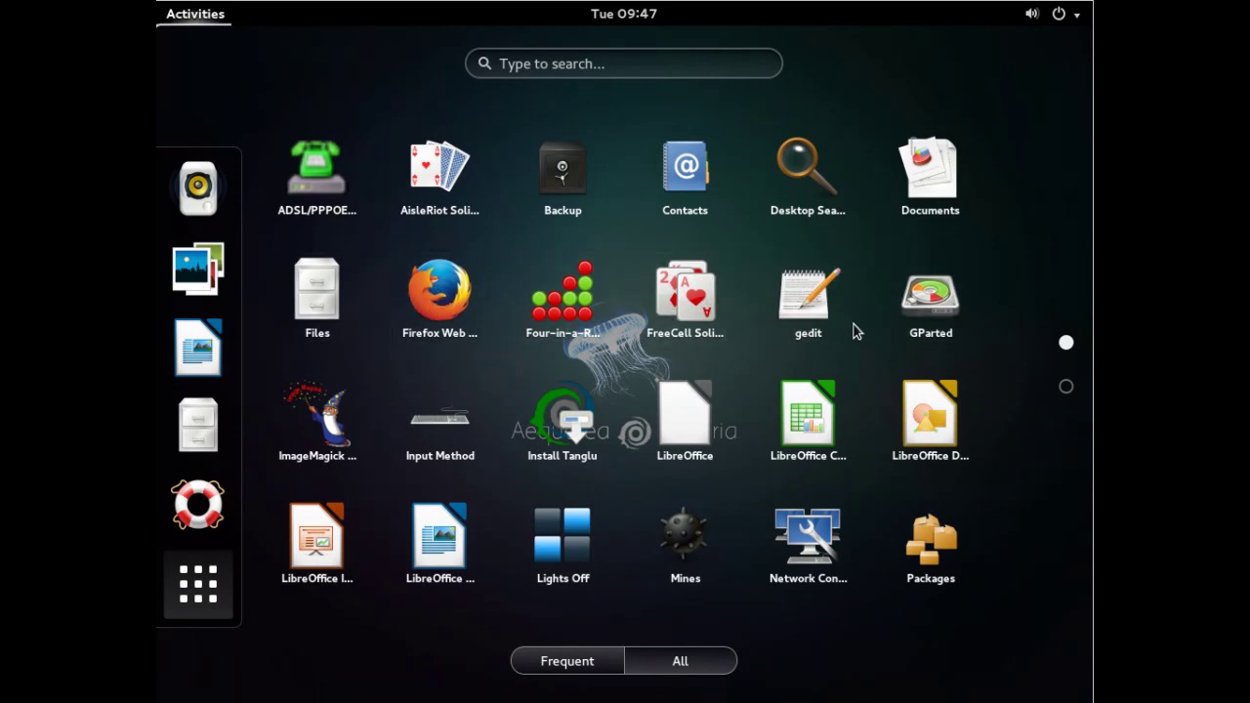
click(930, 298)
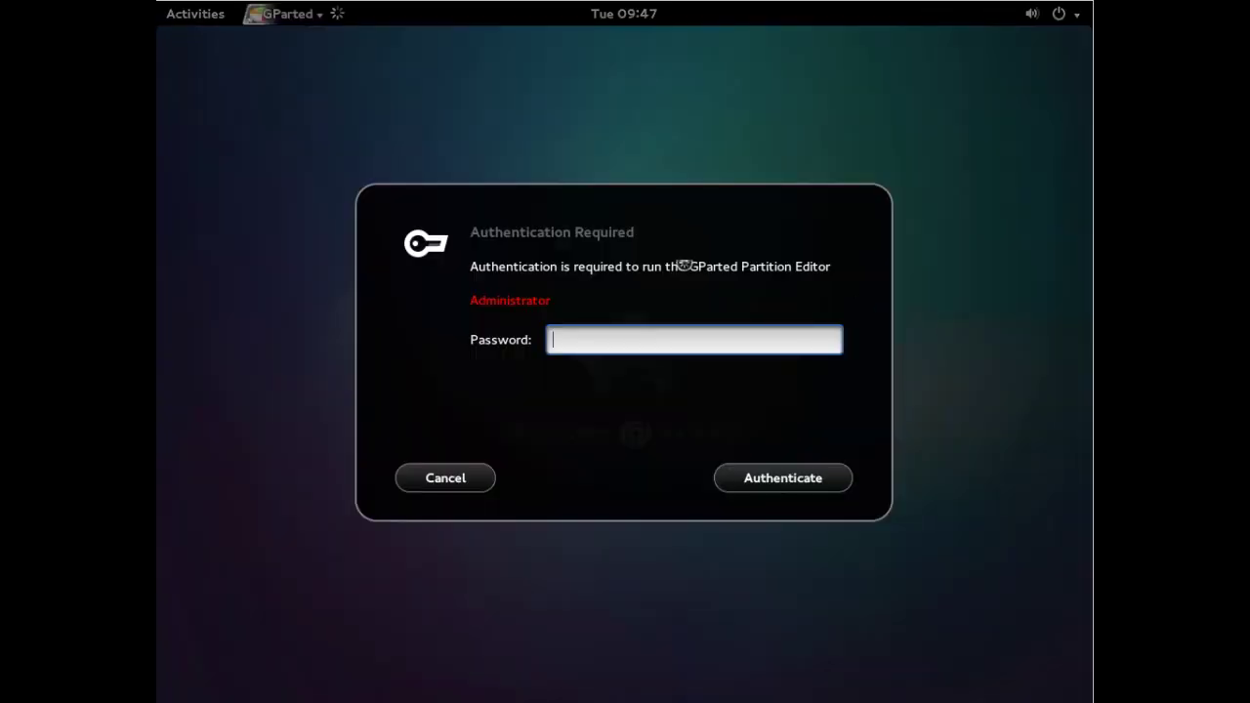
click(421, 477)
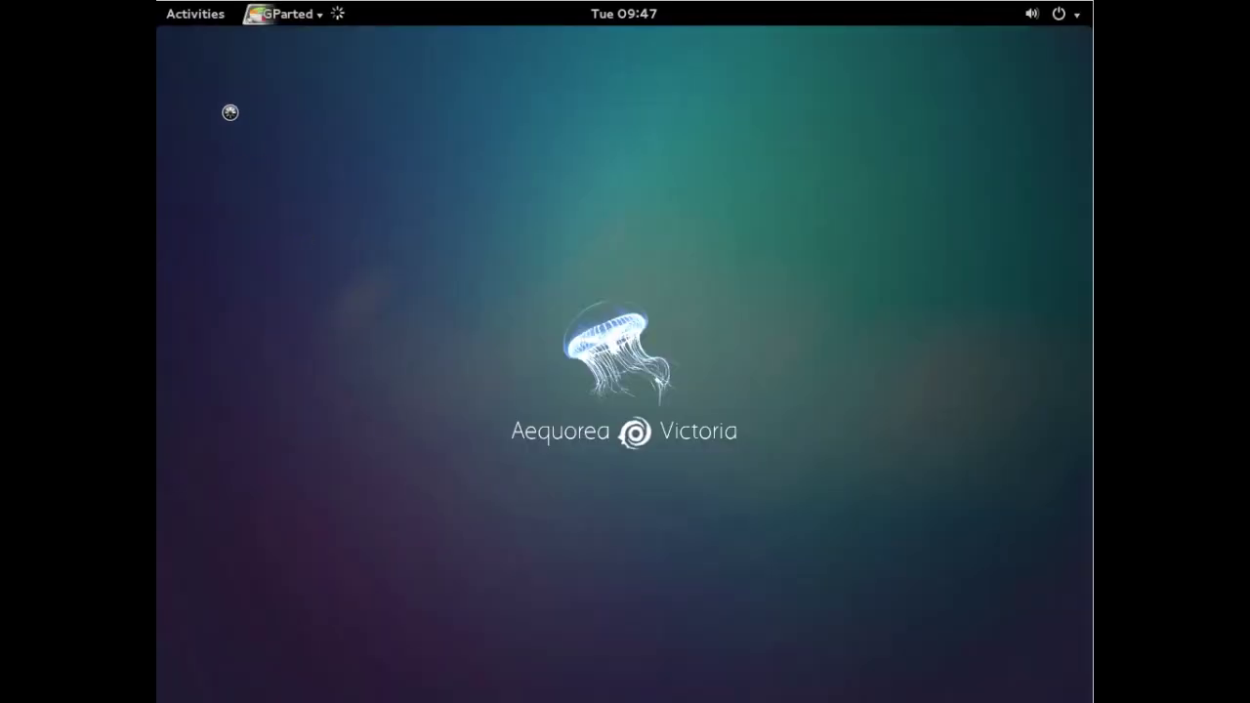
Launch the Tanglu installer from the installed applications, look through its language list and close it.
click(196, 17)
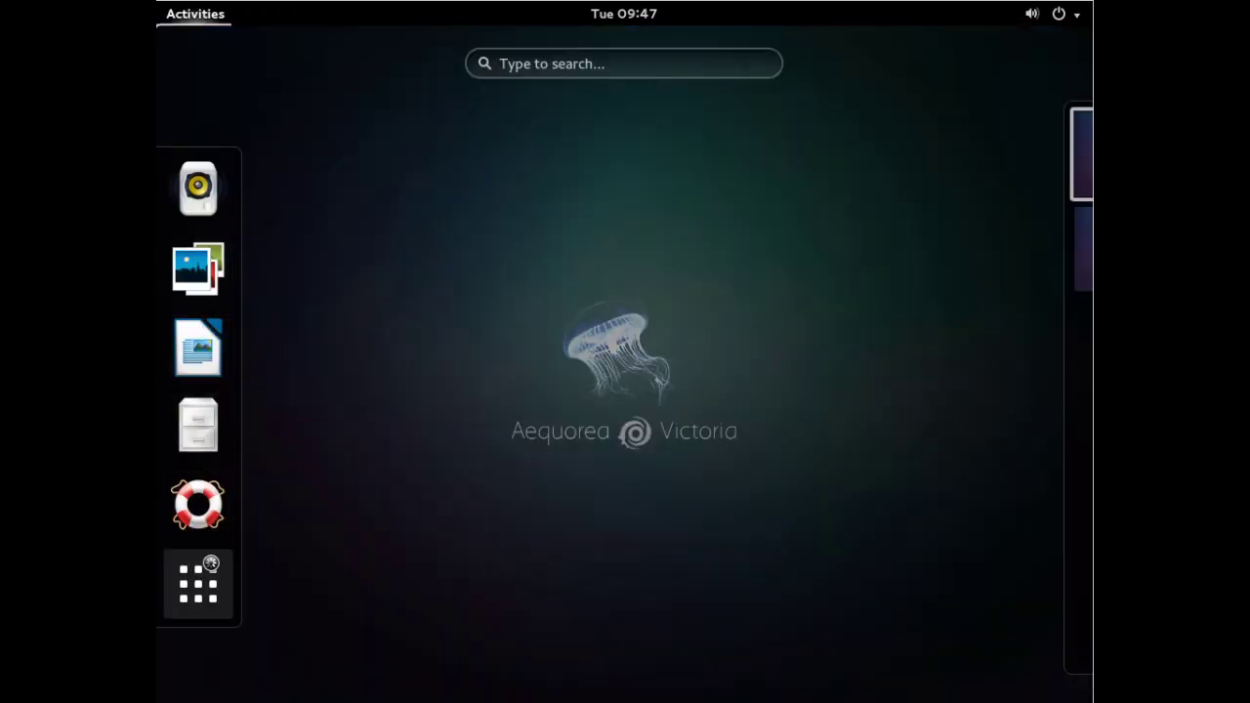
click(207, 569)
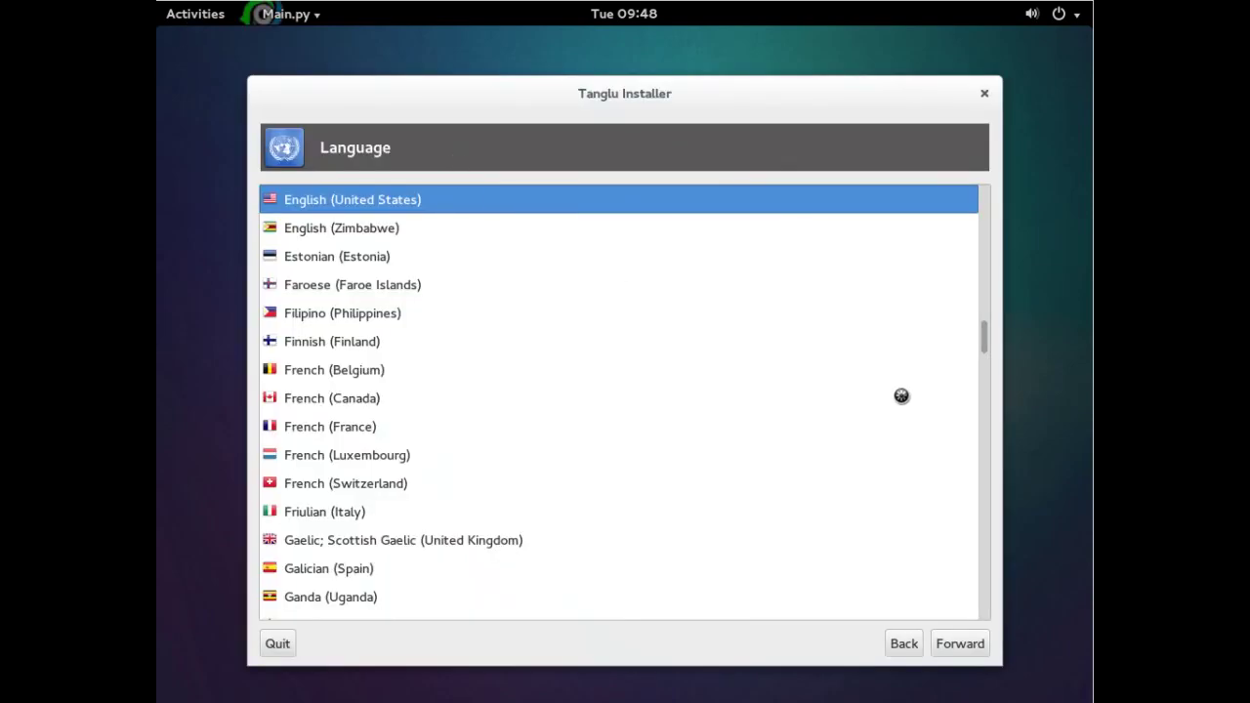
scroll(984, 327, up, 5)
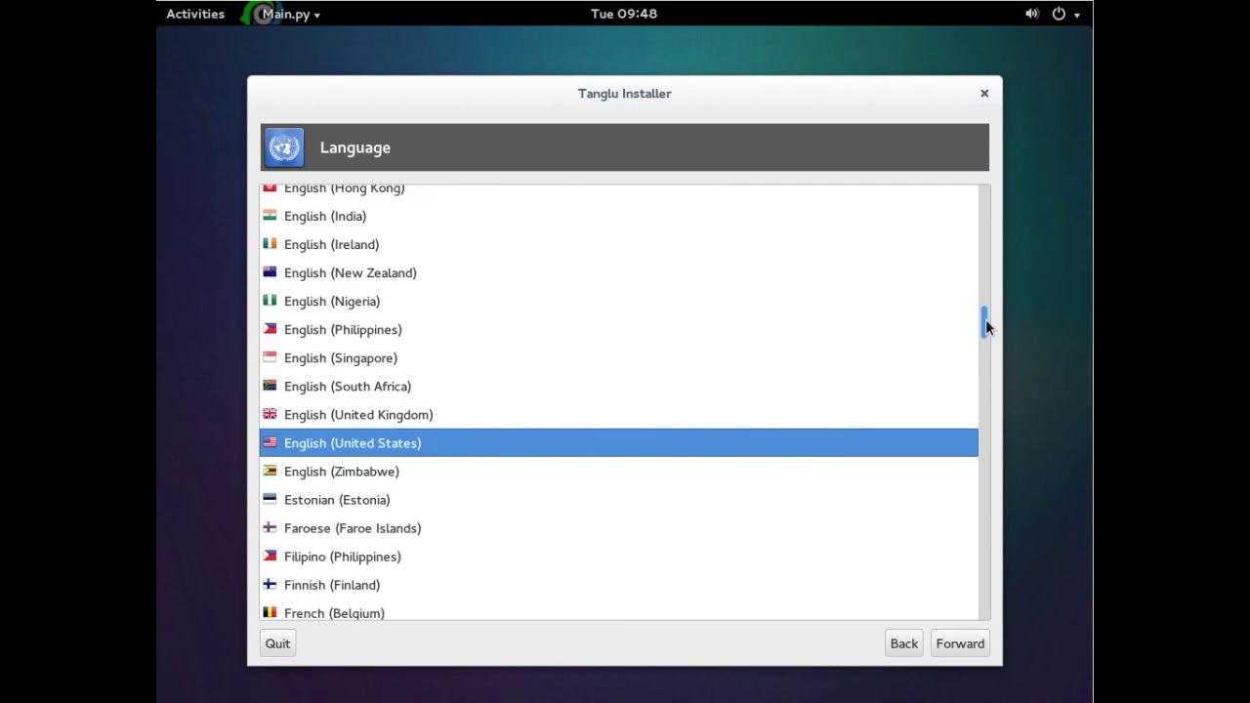
scroll(984, 322, down, 5)
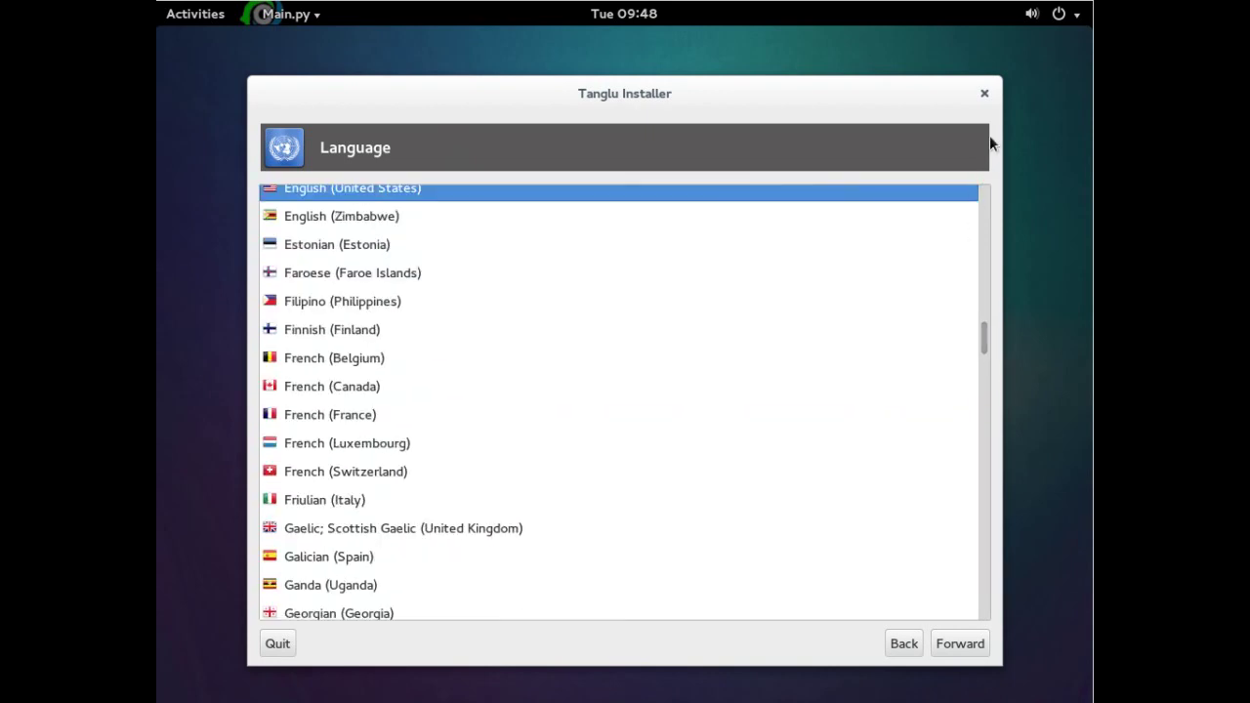
click(985, 95)
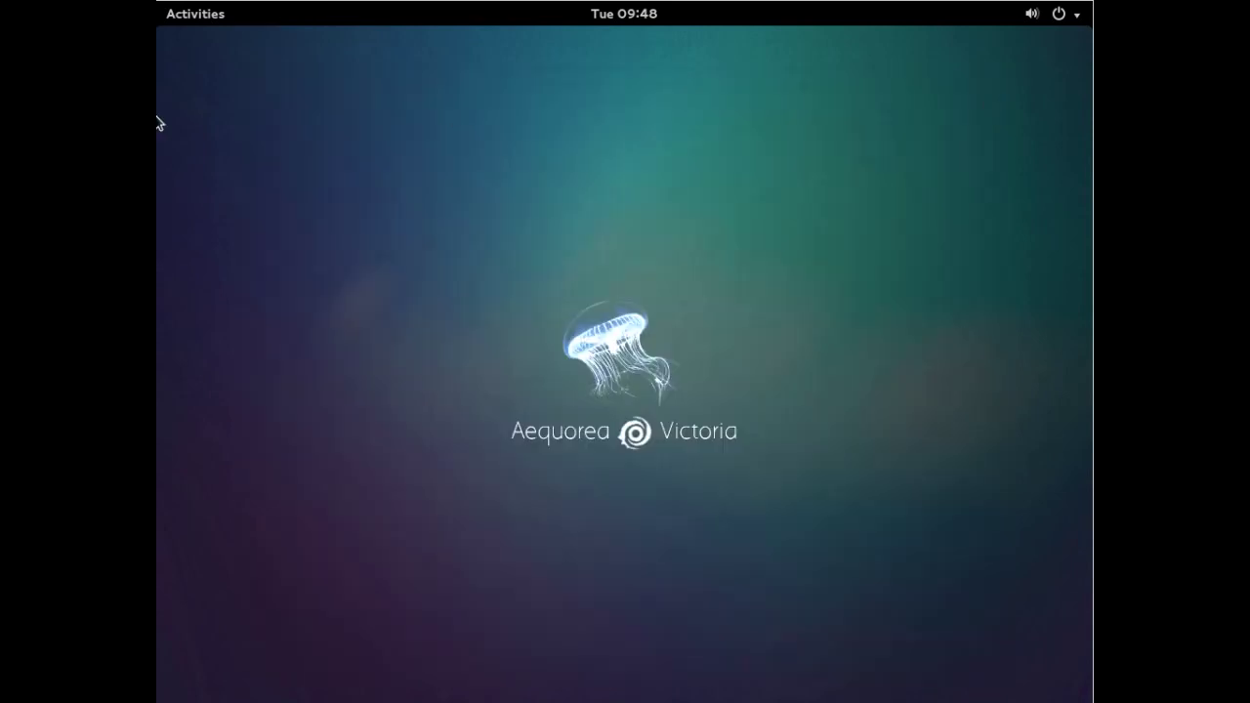
Launch ImageMagick from the installed applications, examine its command set and File commands, and quit it.
click(188, 20)
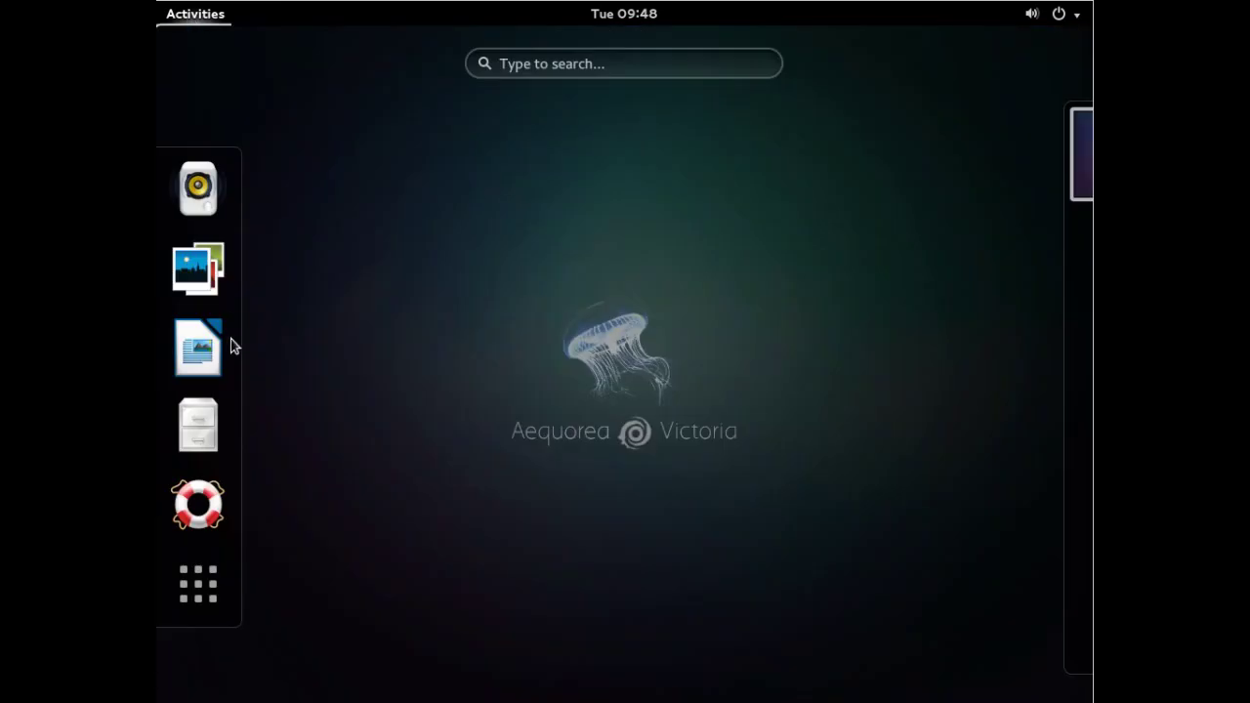
click(205, 583)
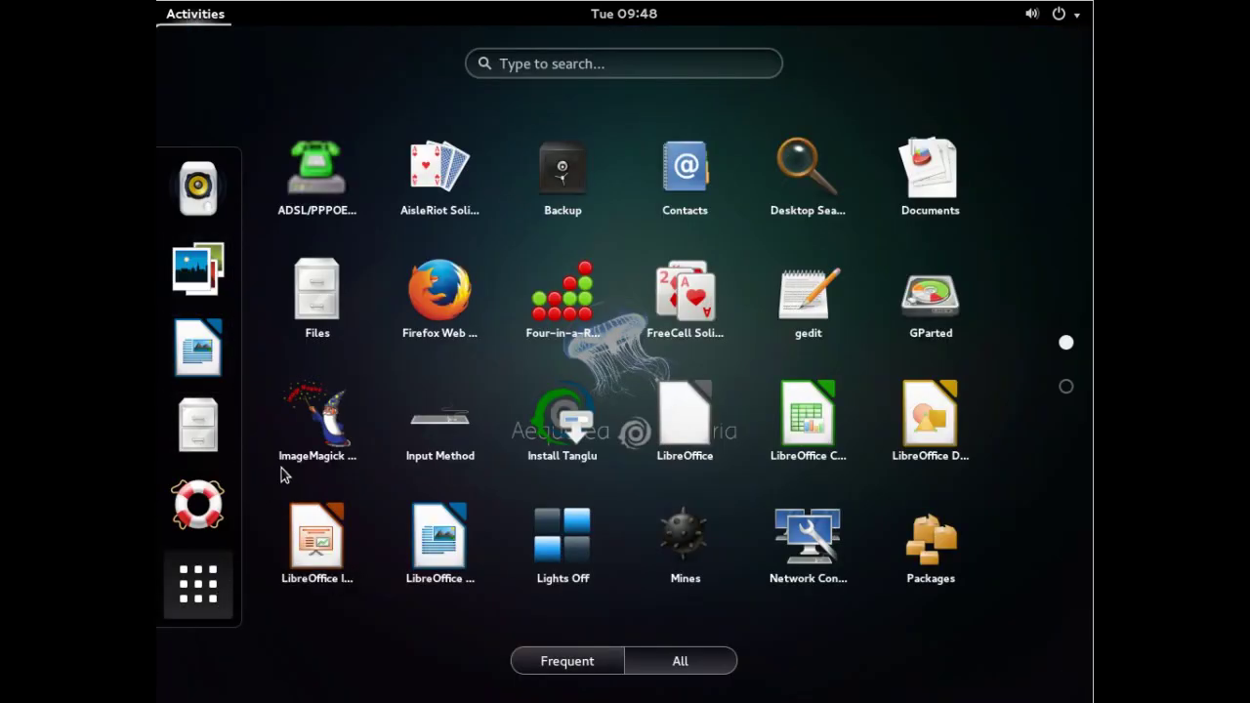
click(322, 441)
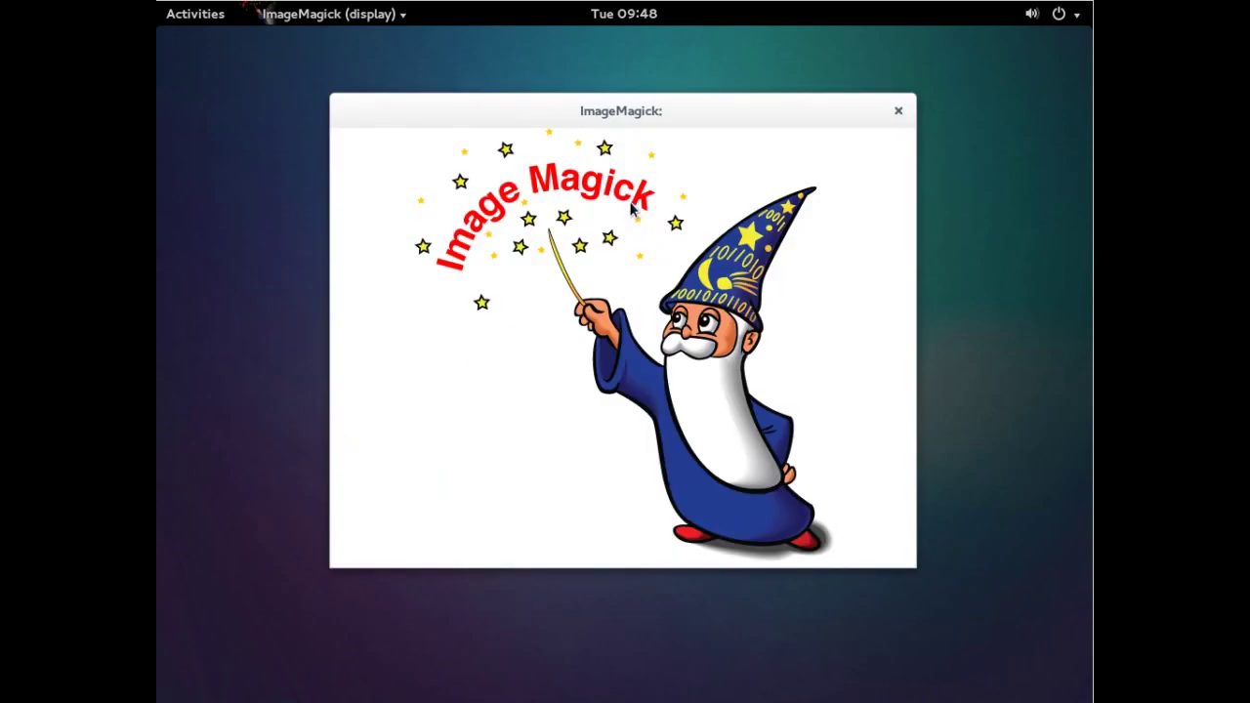
click(633, 208)
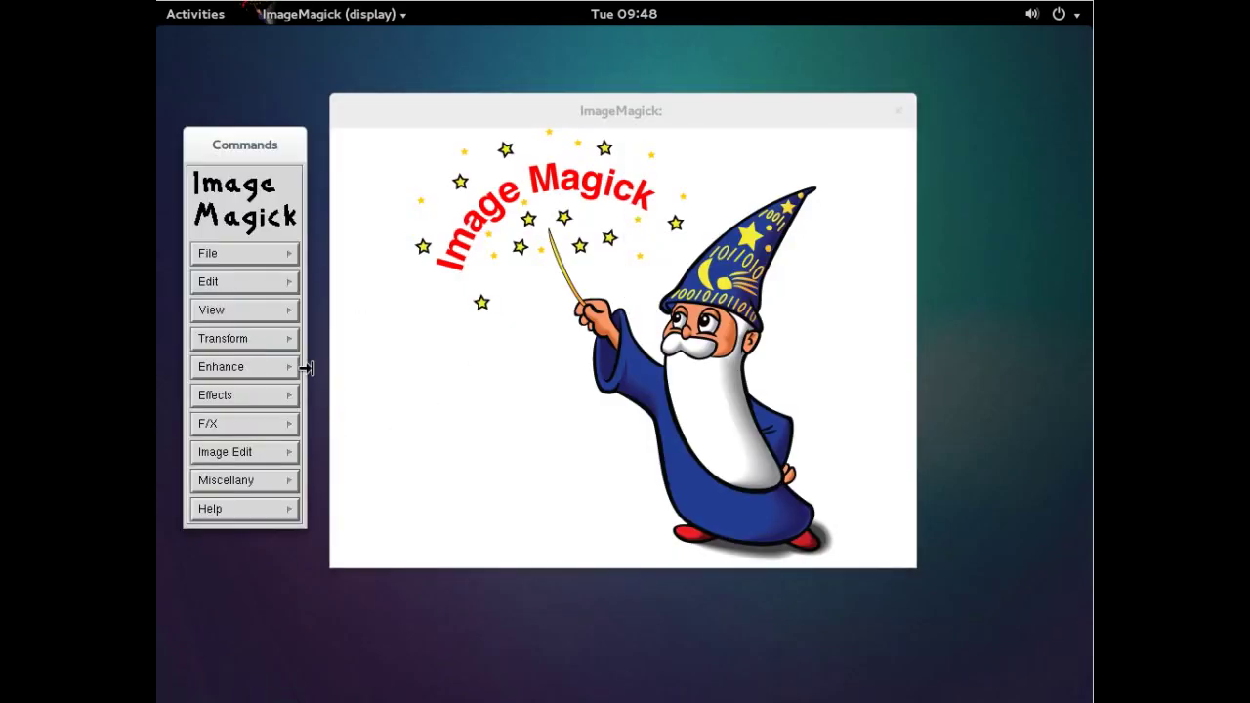
click(232, 256)
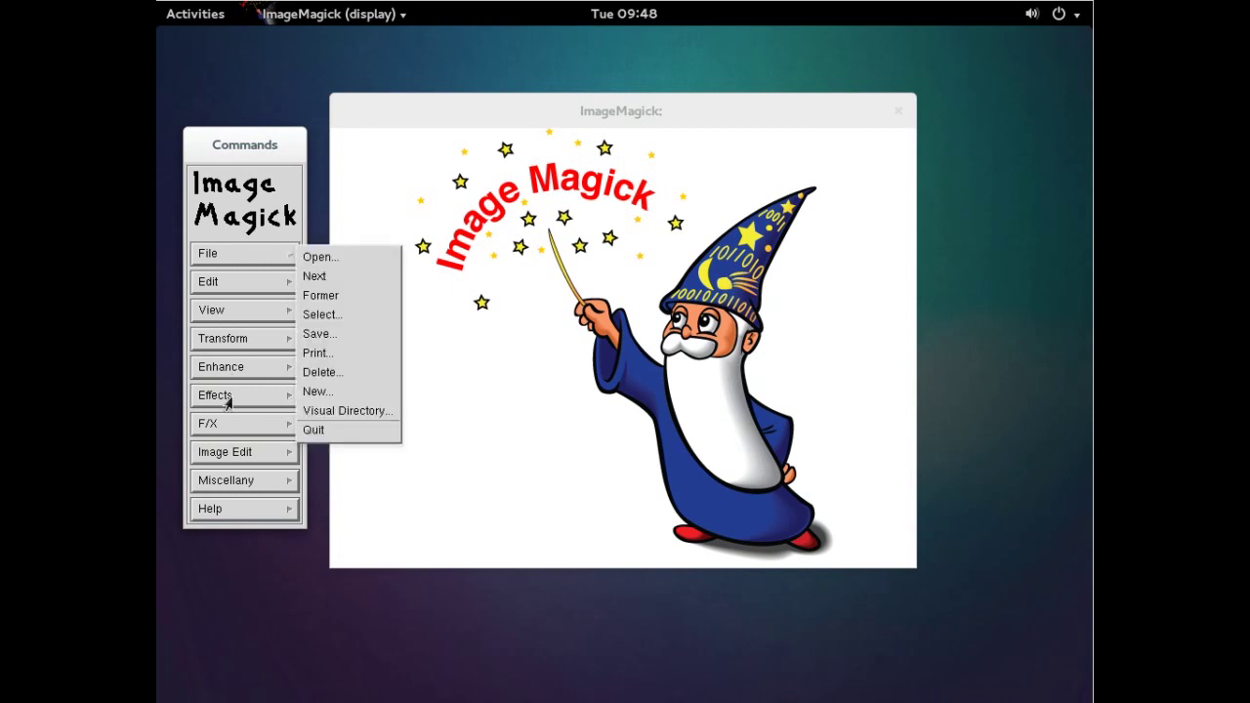
click(315, 440)
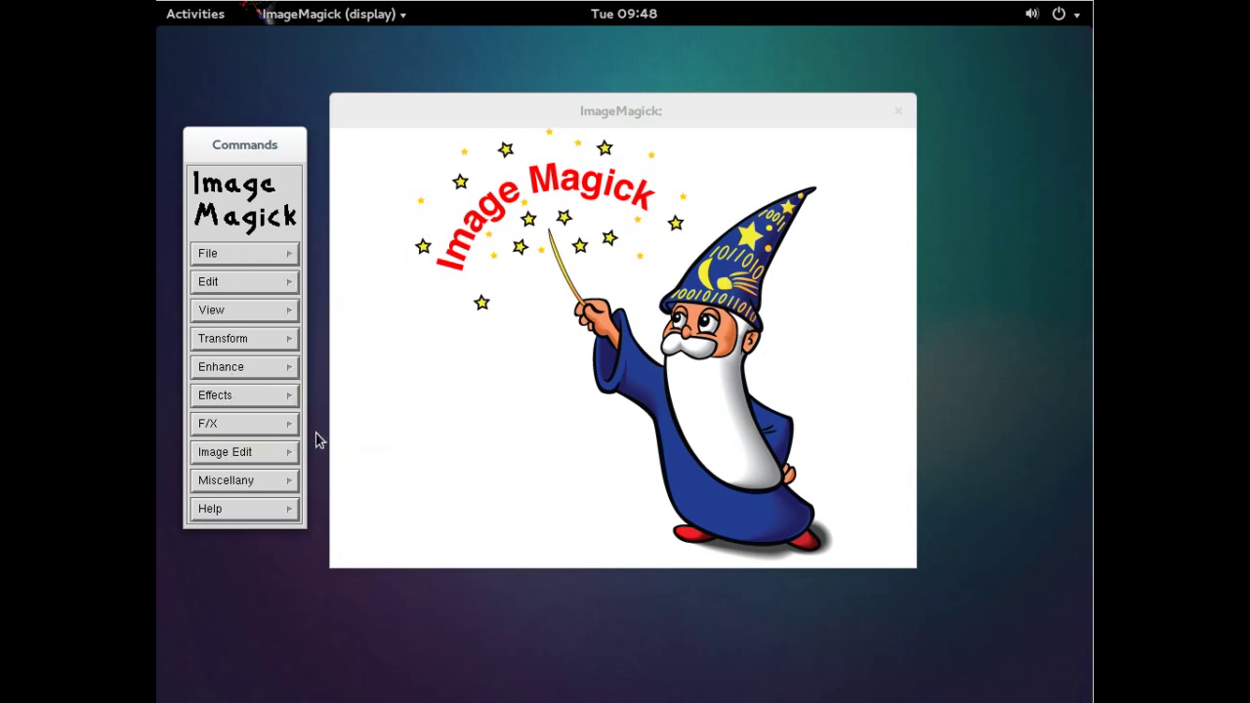
Launch the Lights Off game from the installed applications, view its board and close it.
click(201, 14)
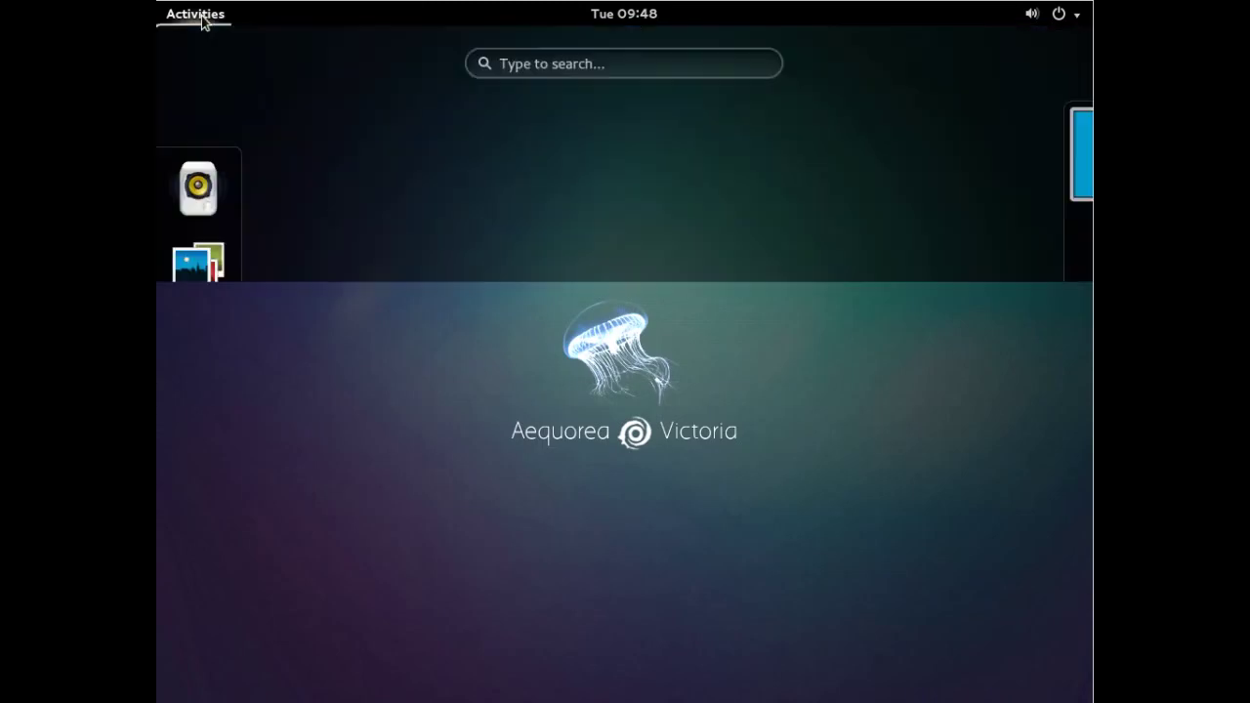
click(223, 580)
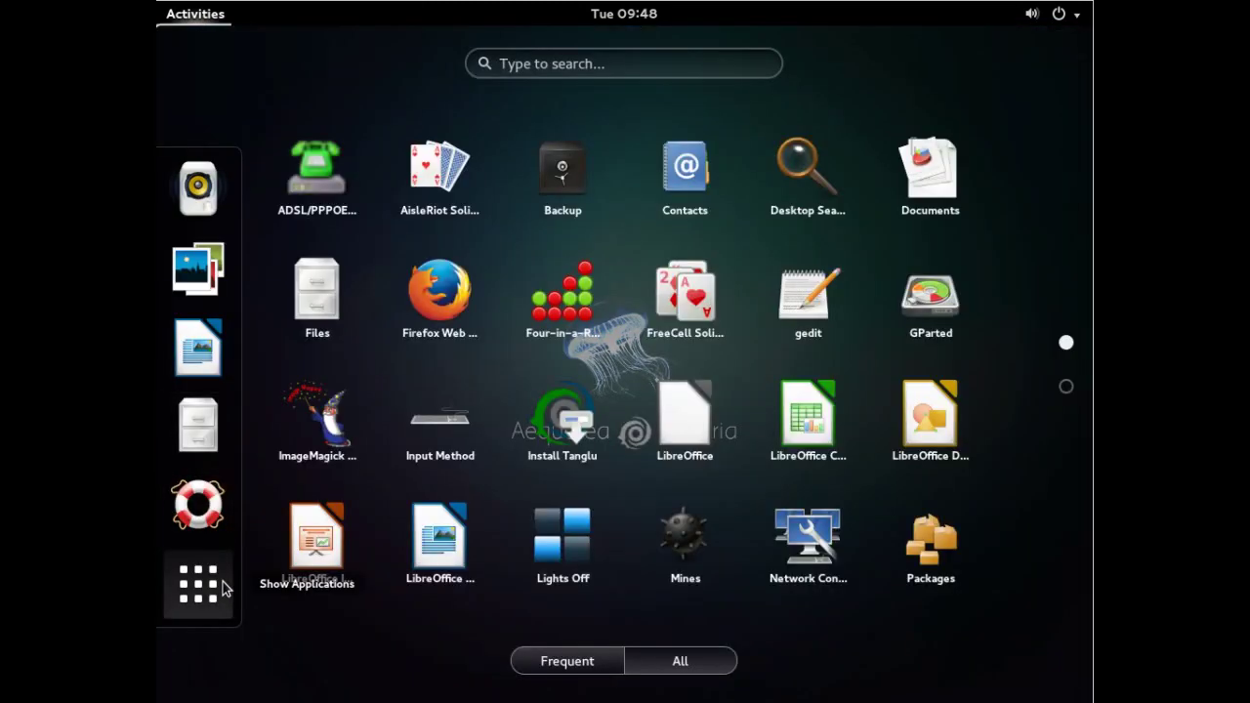
click(579, 547)
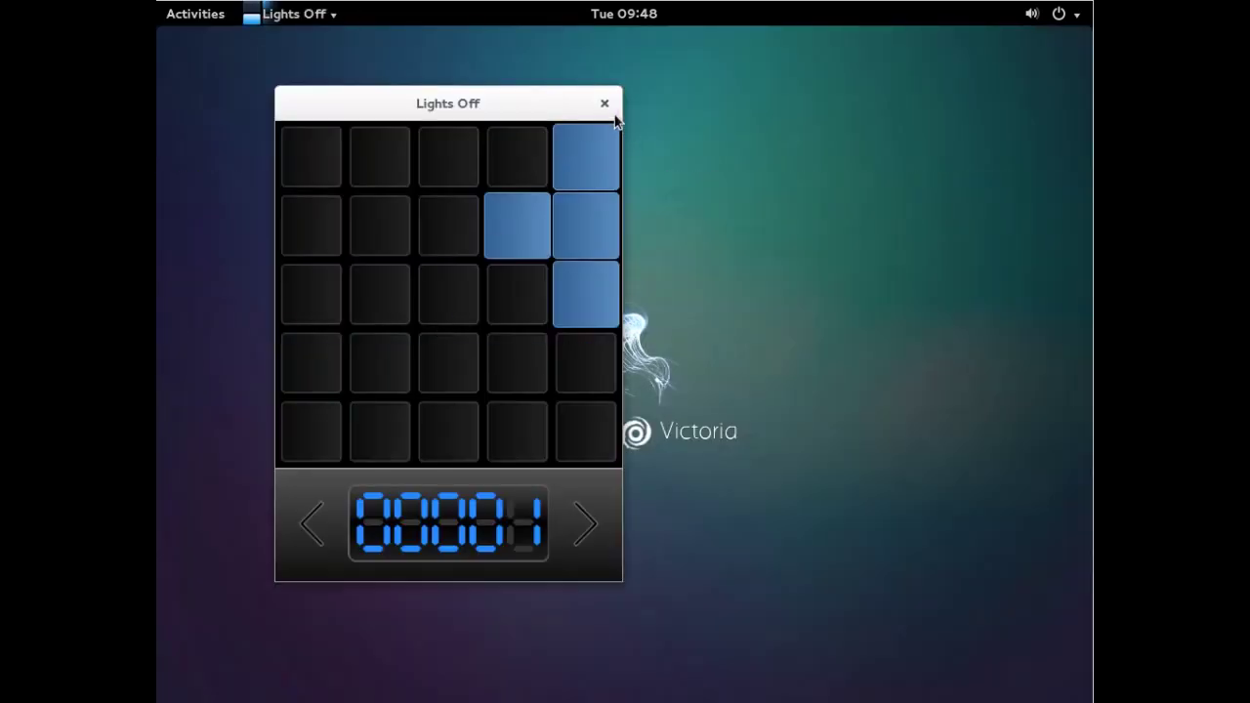
click(604, 104)
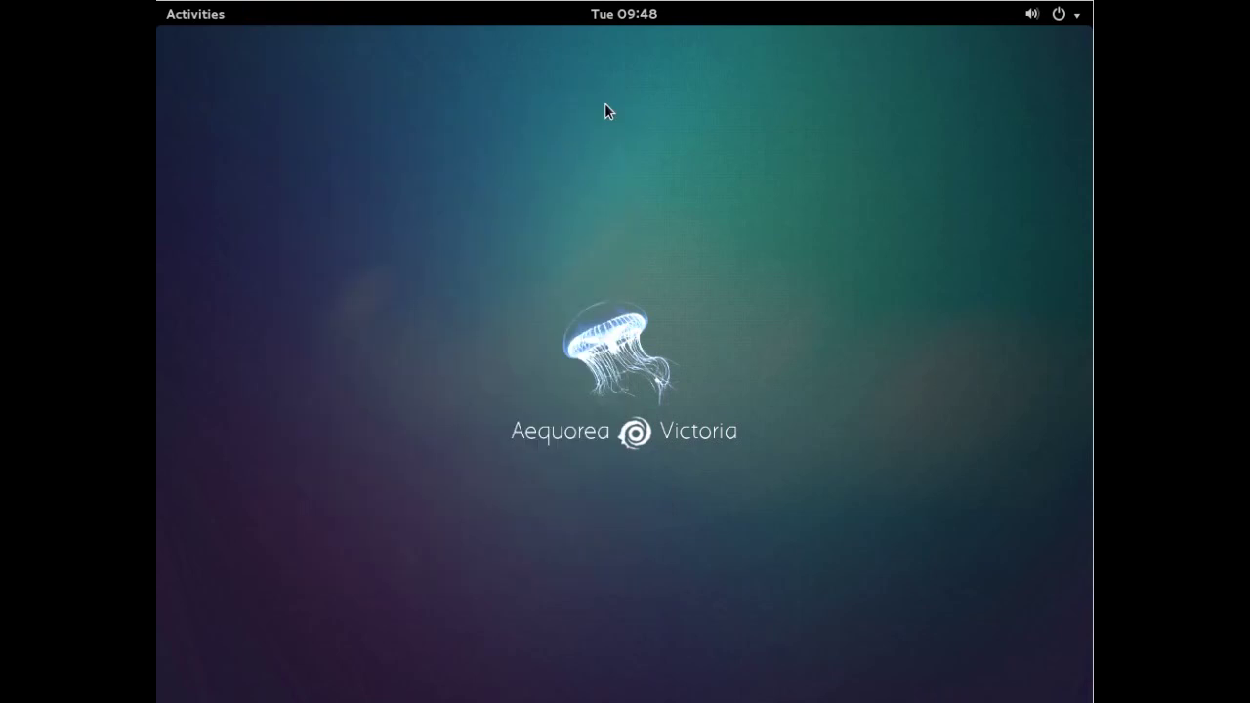
Launch the Packages software manager, examine its categories and application commands, and quit it.
click(200, 16)
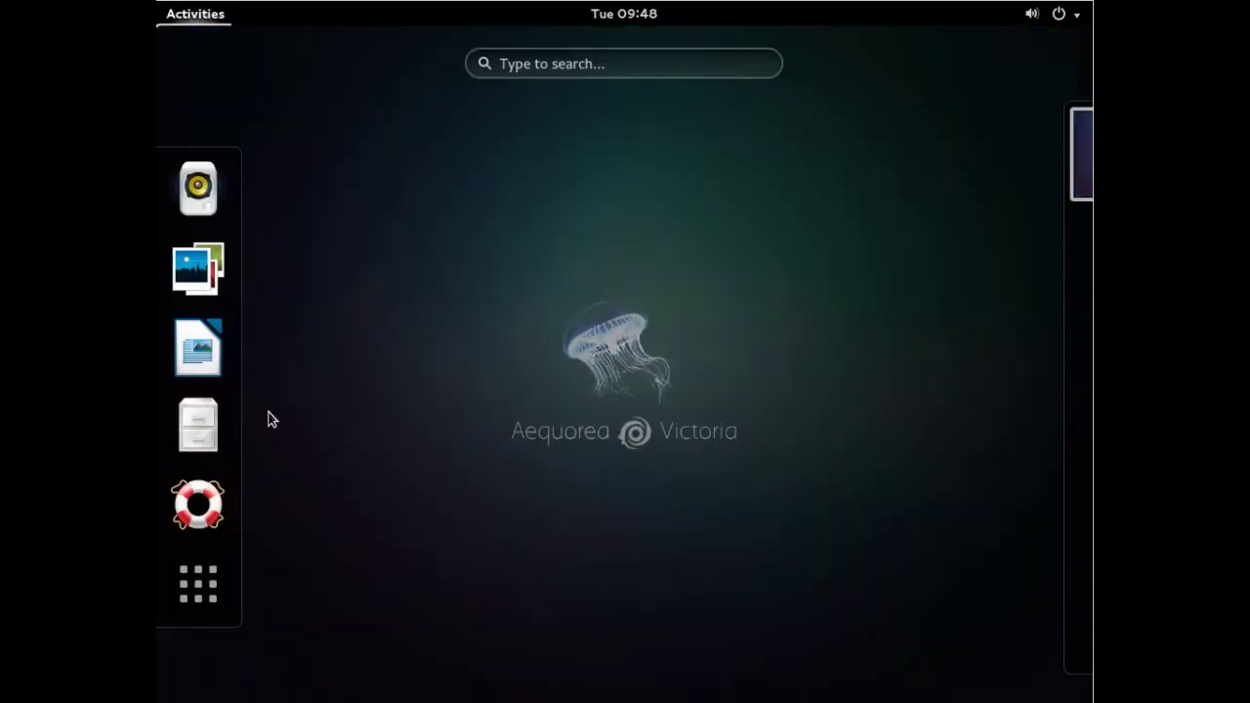
click(205, 593)
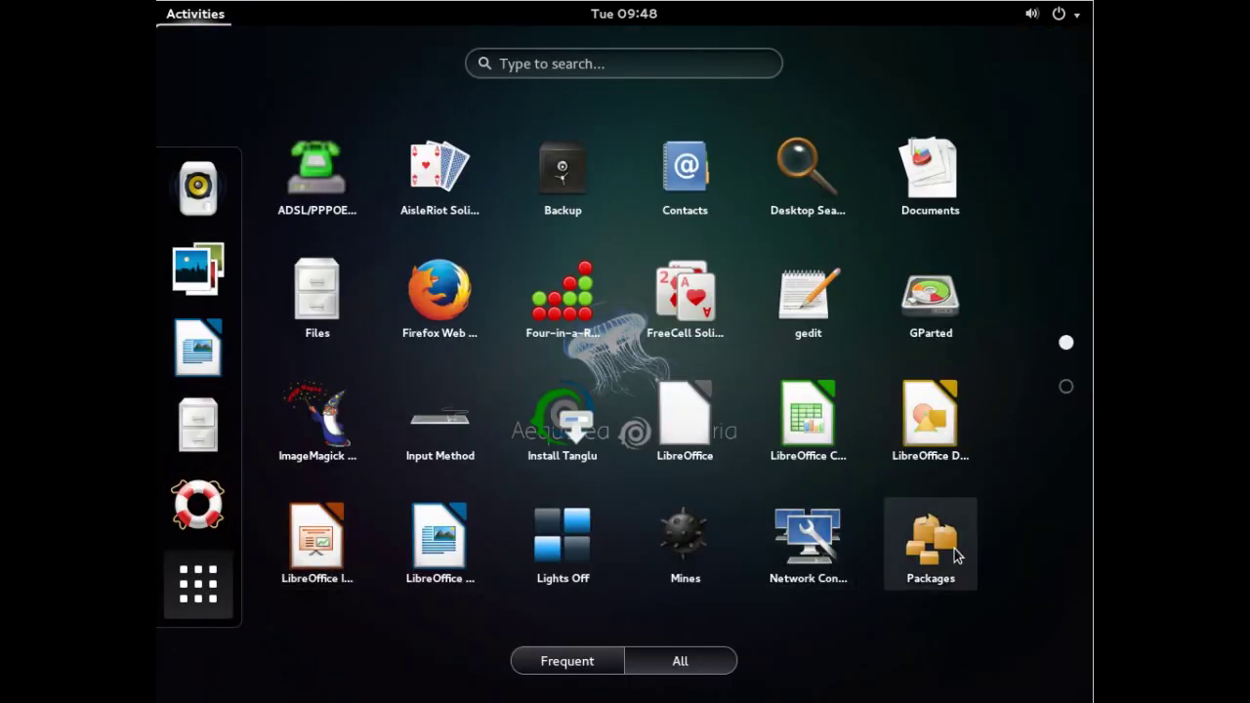
click(940, 552)
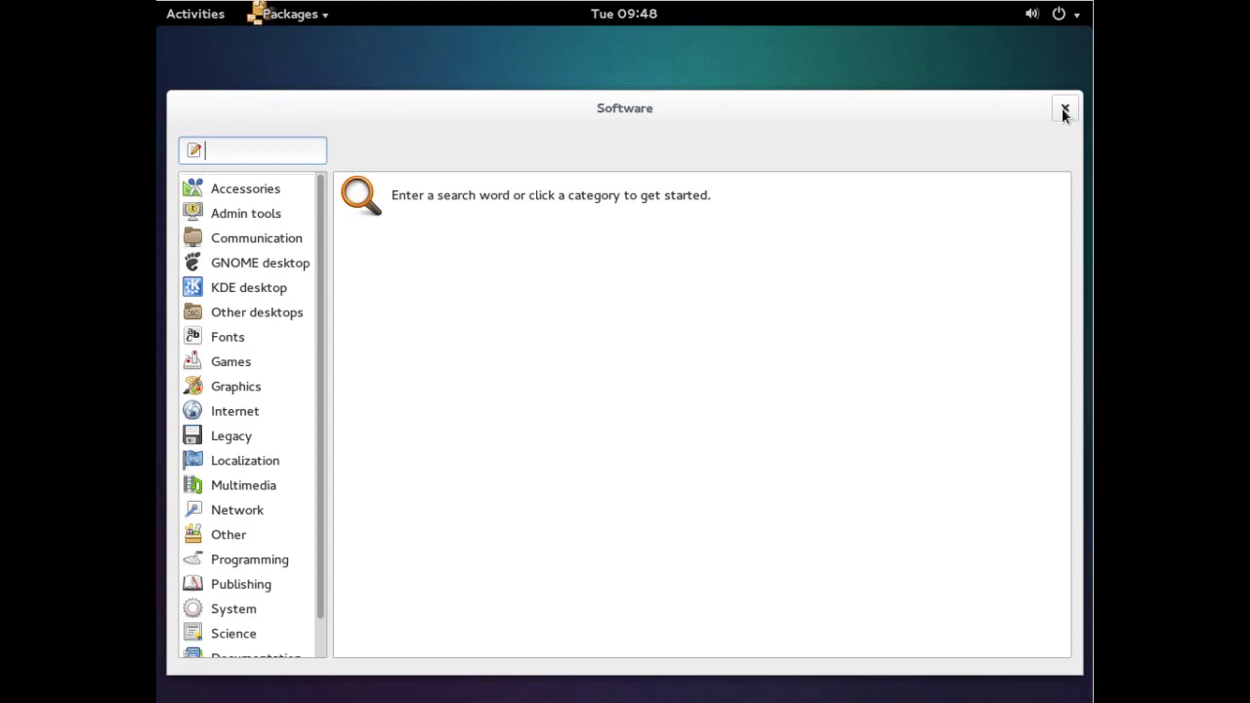
click(315, 17)
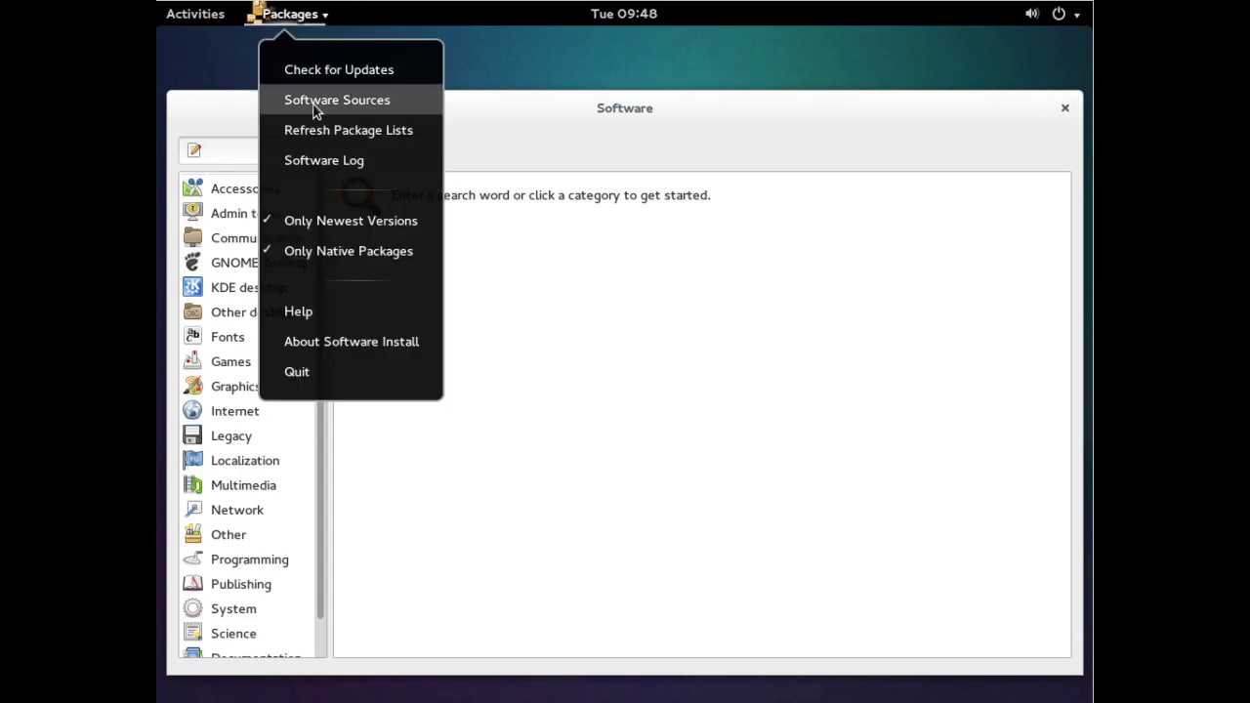
click(319, 371)
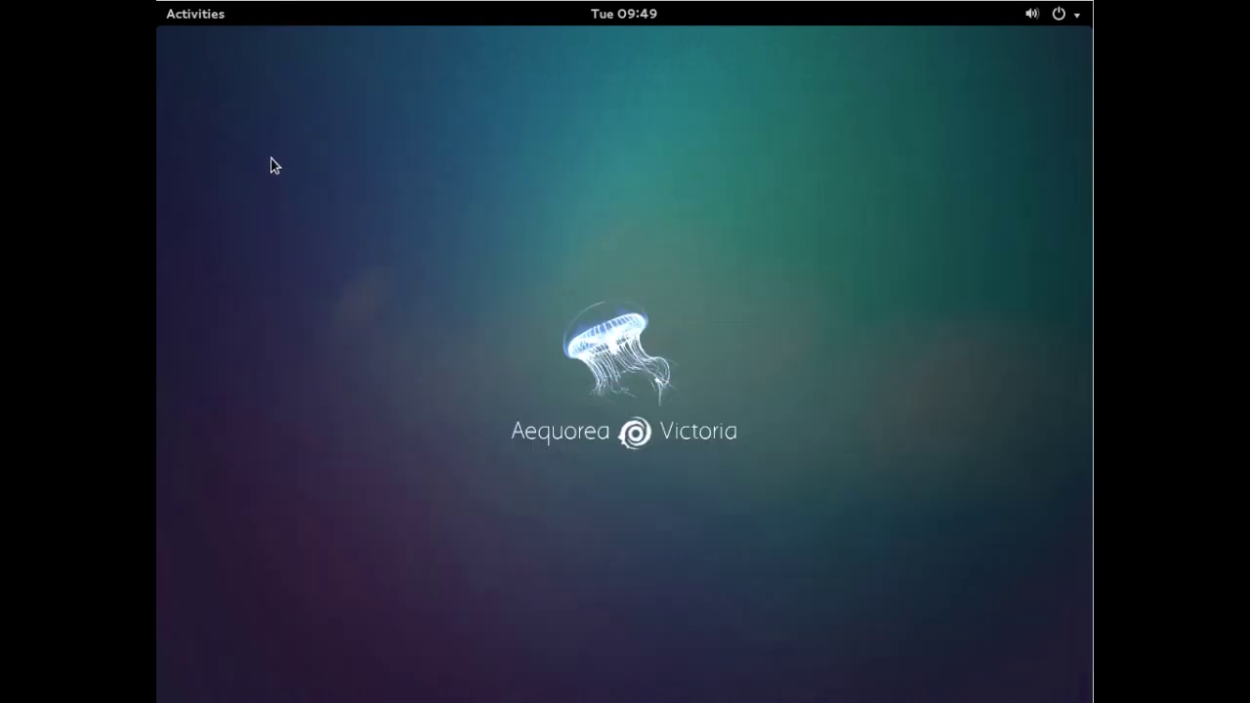
Launch Terminal from the Utilities folder of the installed applications.
click(200, 14)
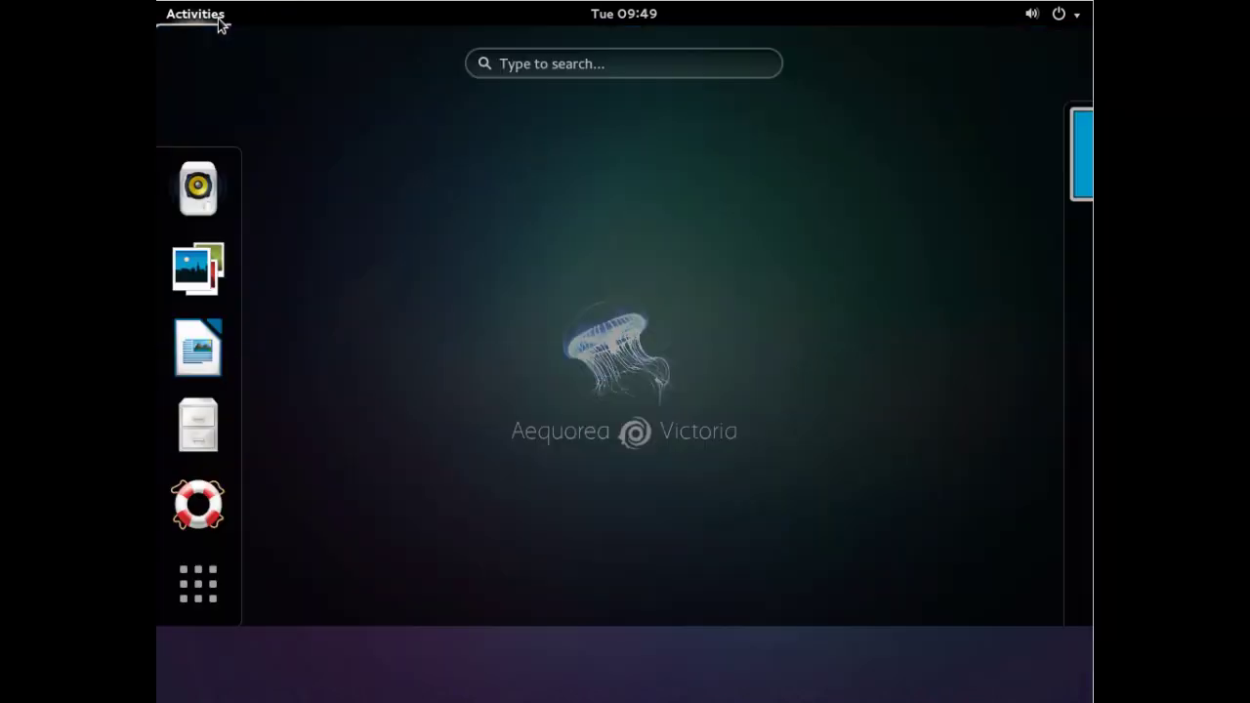
click(217, 580)
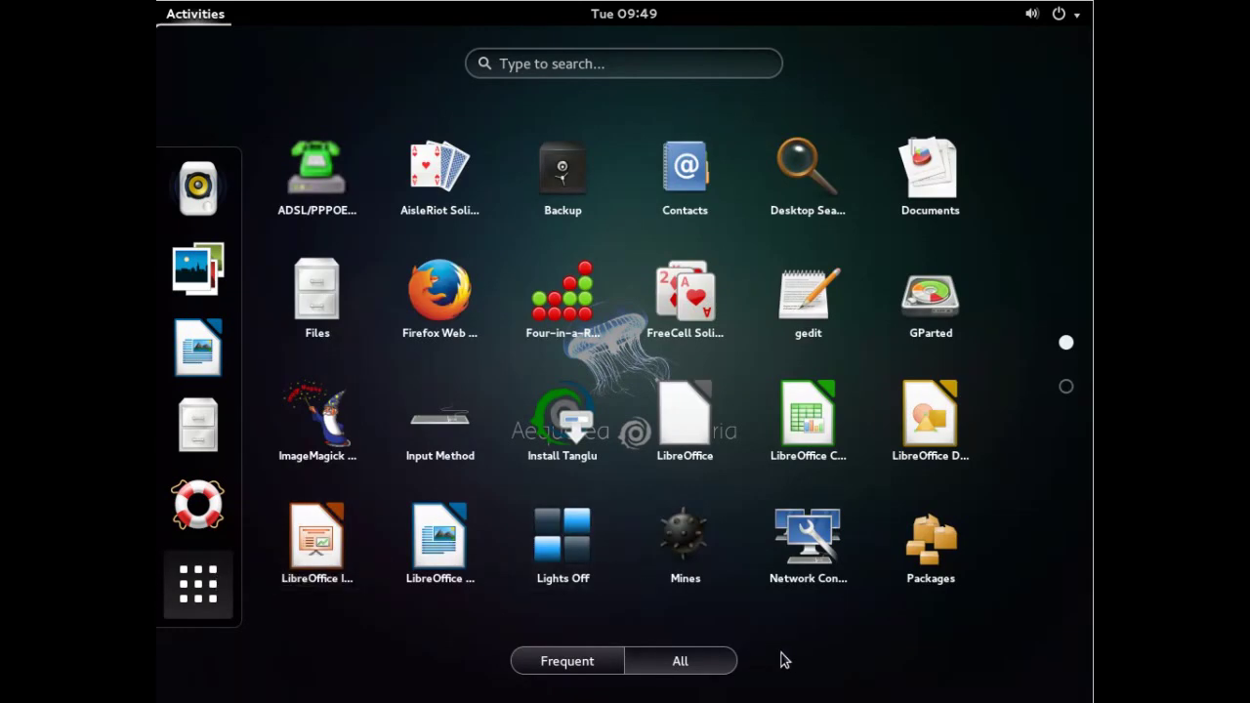
click(1064, 387)
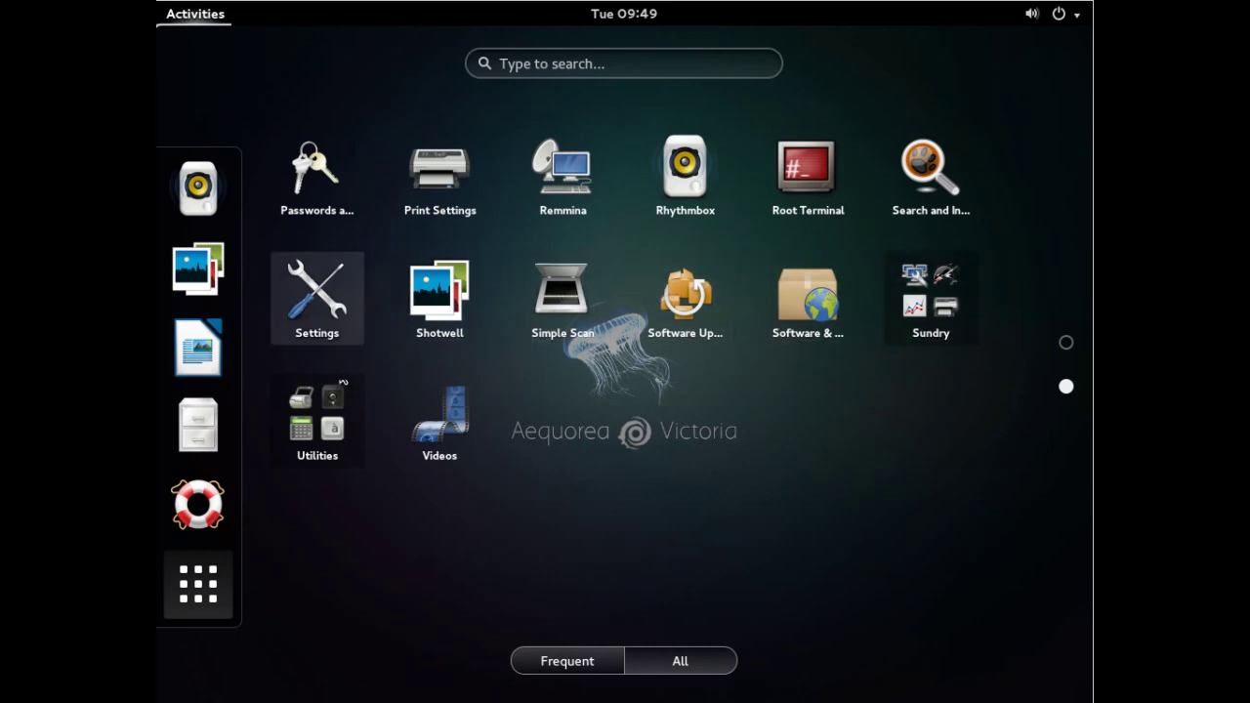
click(333, 433)
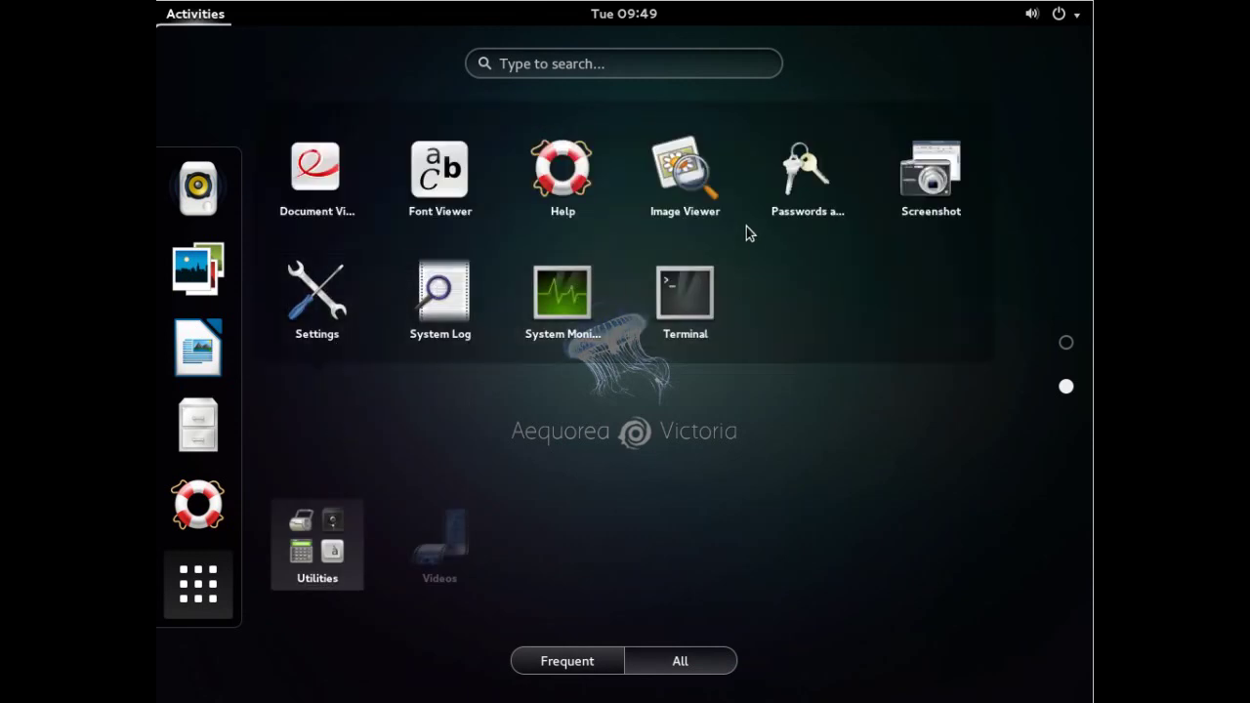
click(695, 293)
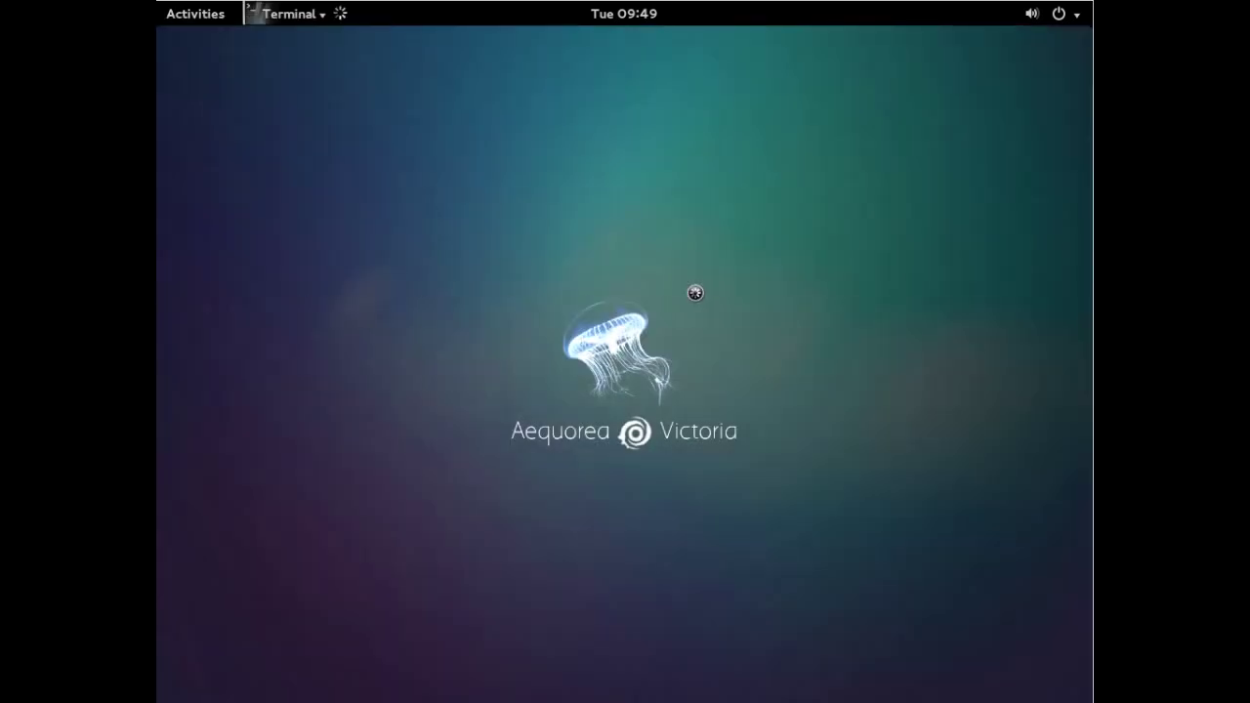
Run uname -a in the terminal to show the kernel information, and close the terminal window.
text(uname )
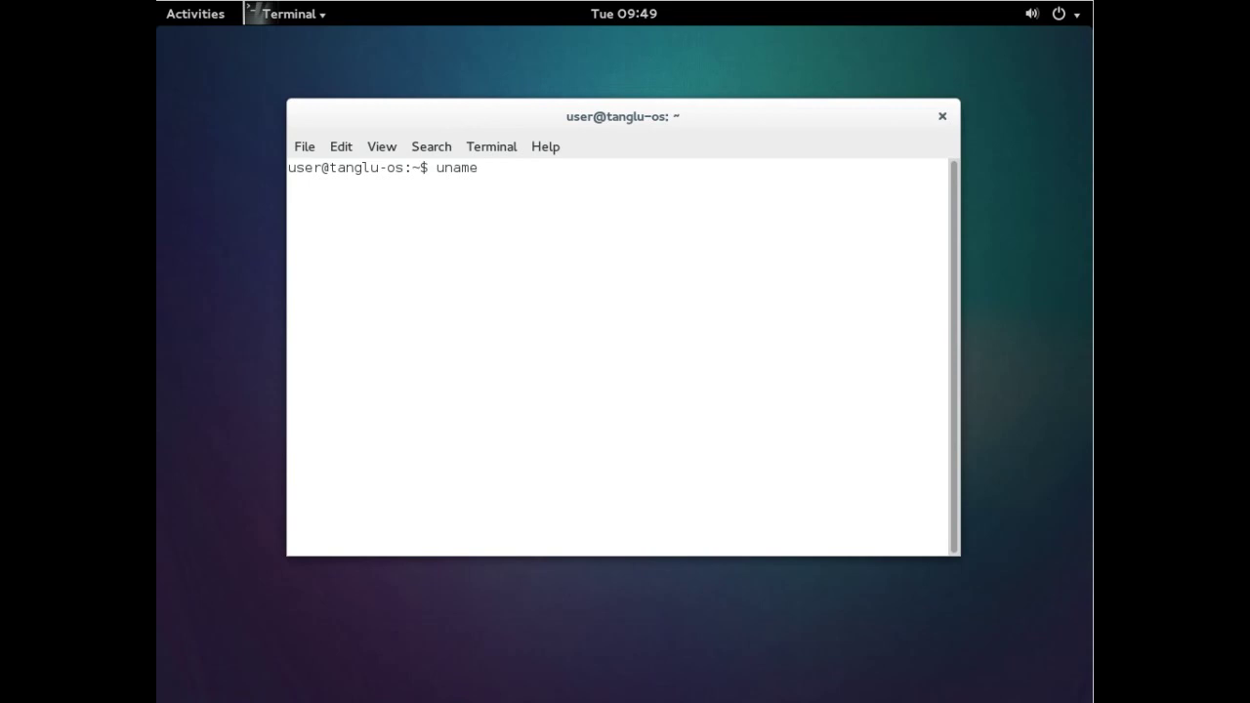
text(-a)
key(Return)
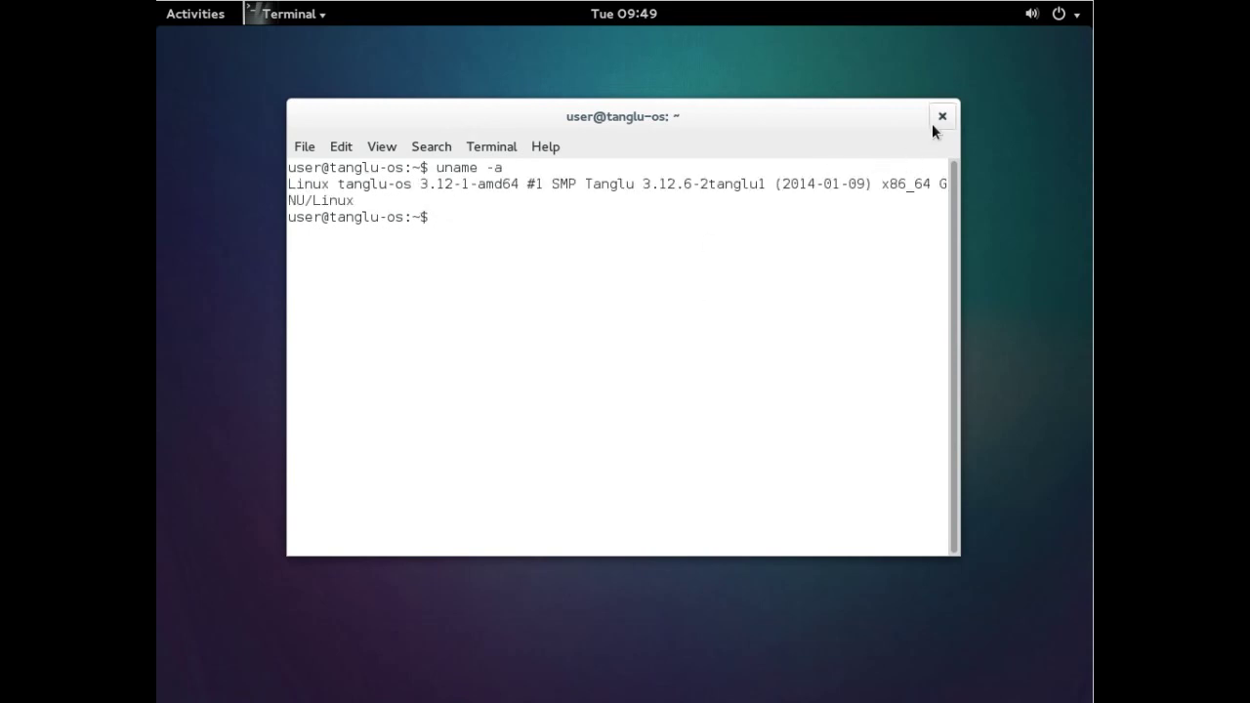
click(942, 119)
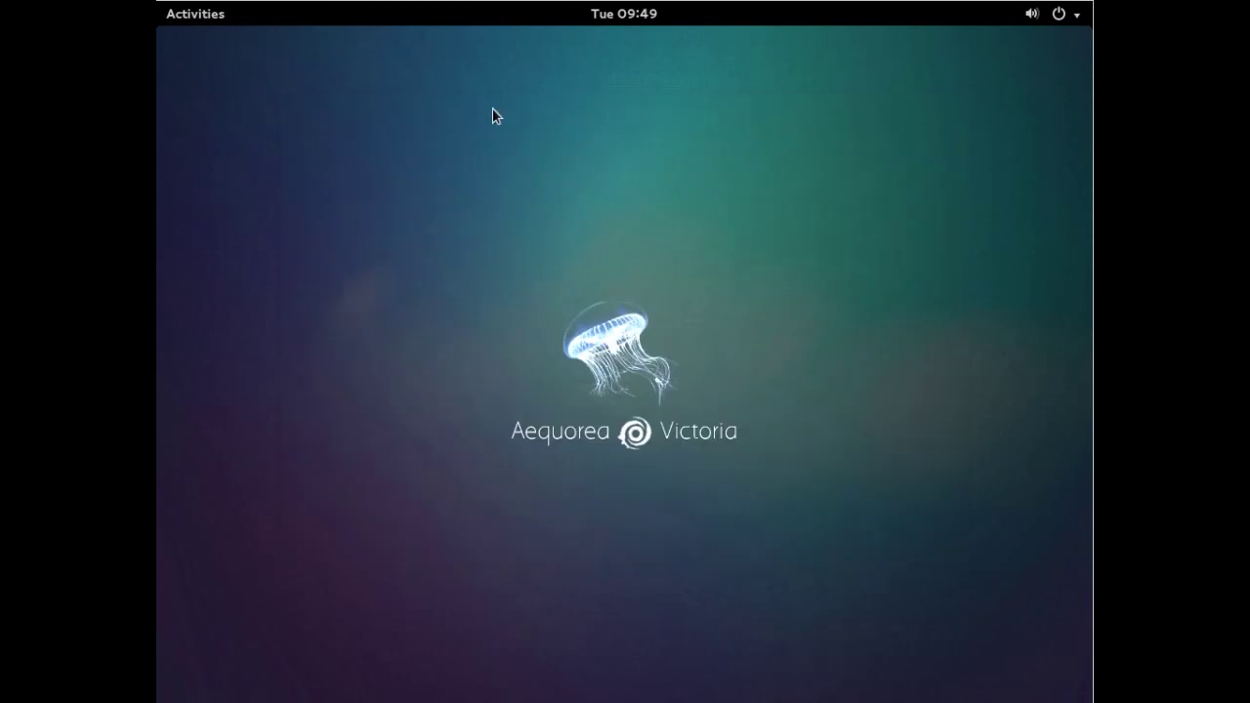
Look through the Sundry folder on the second page of the installed applications and close it.
click(219, 19)
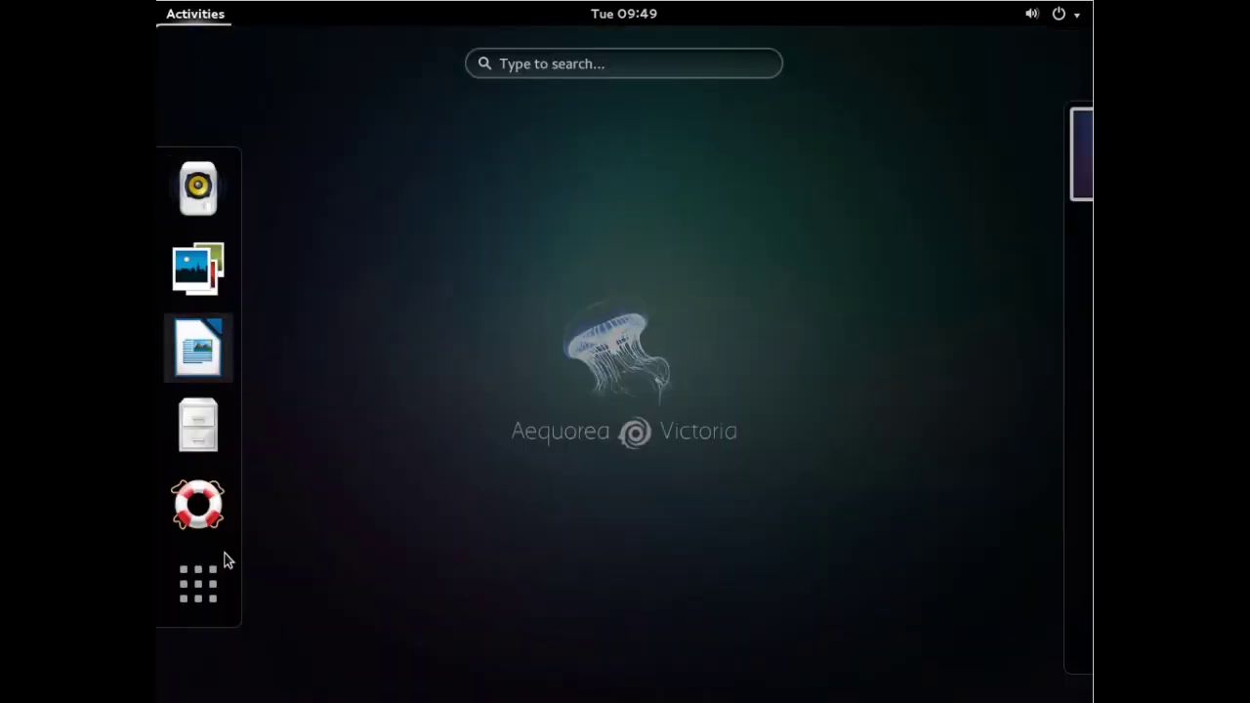
click(216, 586)
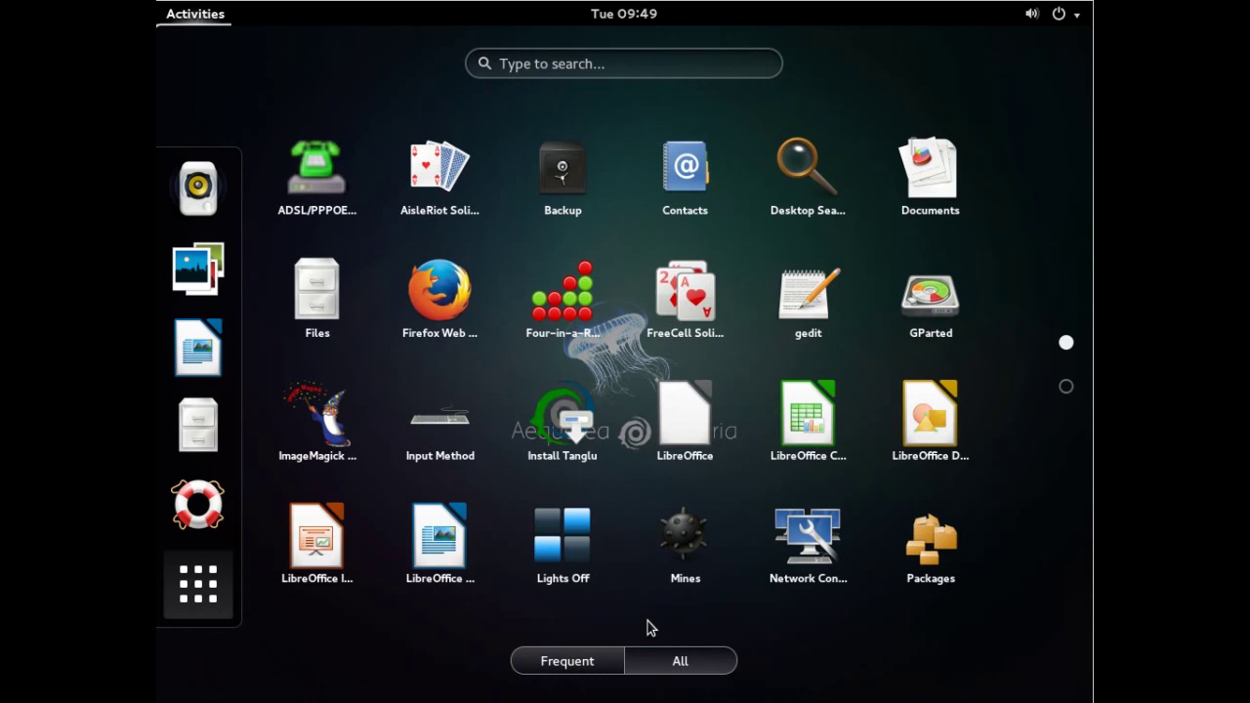
click(1065, 387)
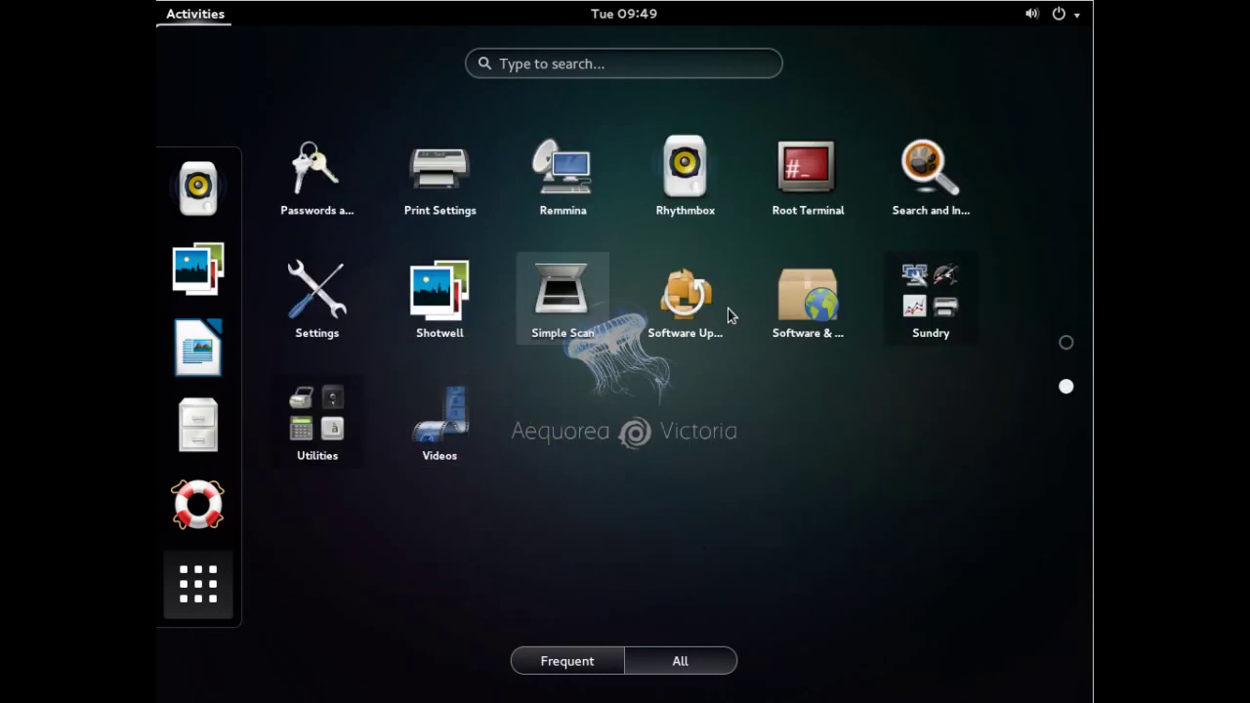
click(930, 298)
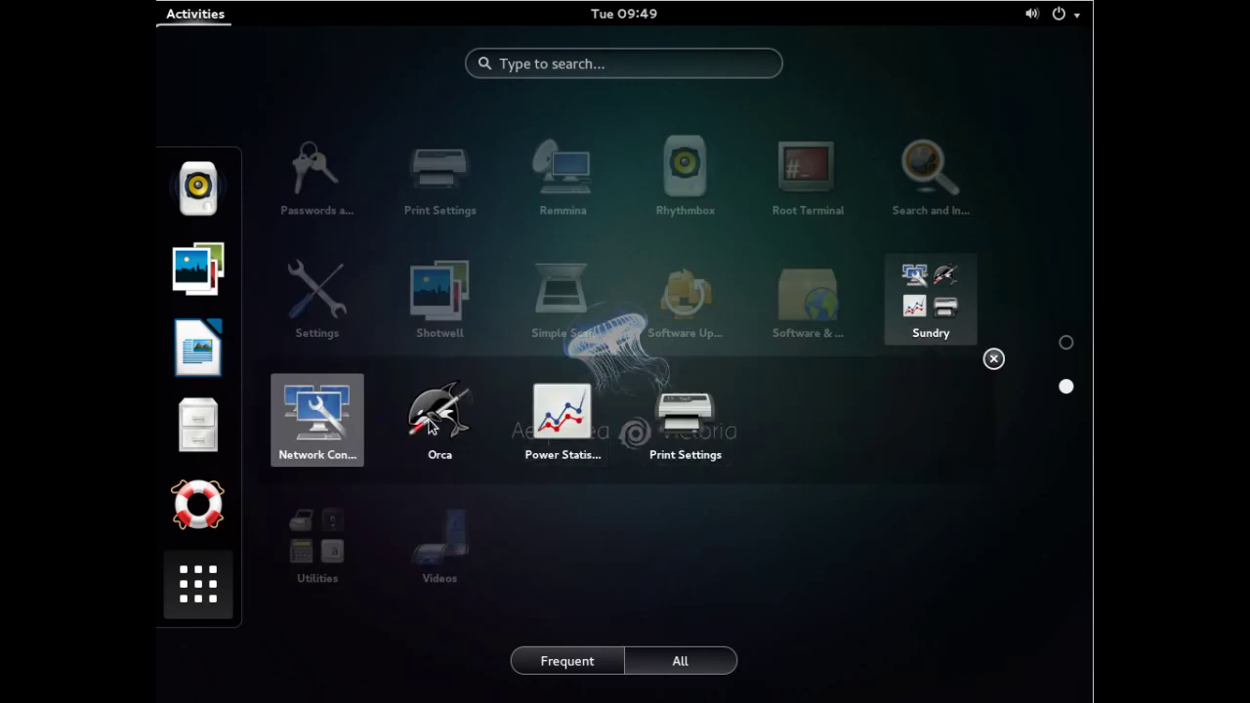
click(991, 358)
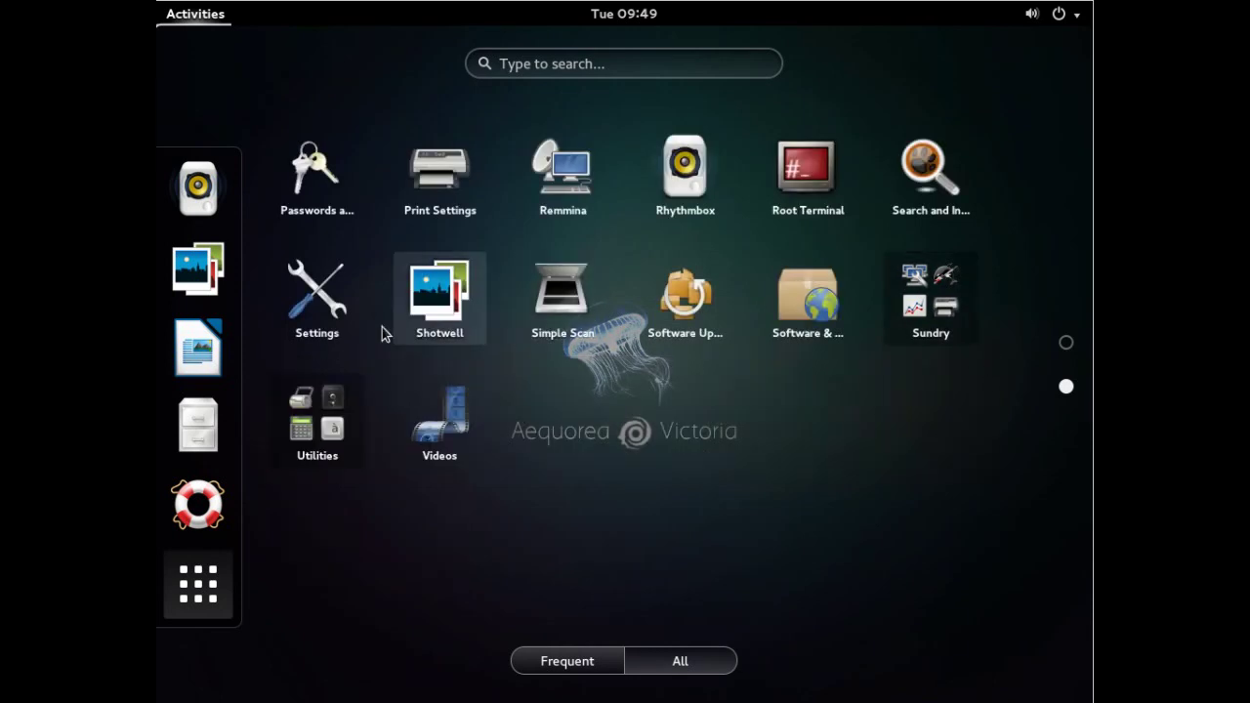
Launch Remmina, examine its application commands and About information, and close it.
click(559, 193)
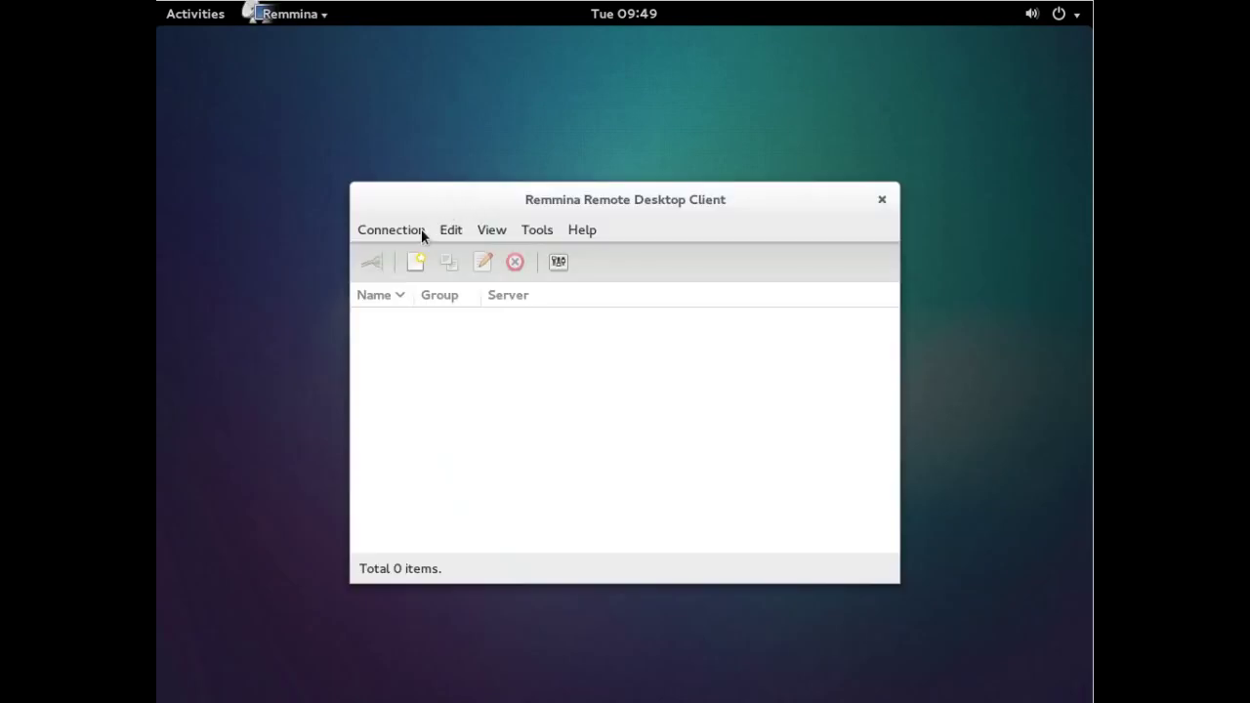
click(421, 229)
mouse_move(450, 230)
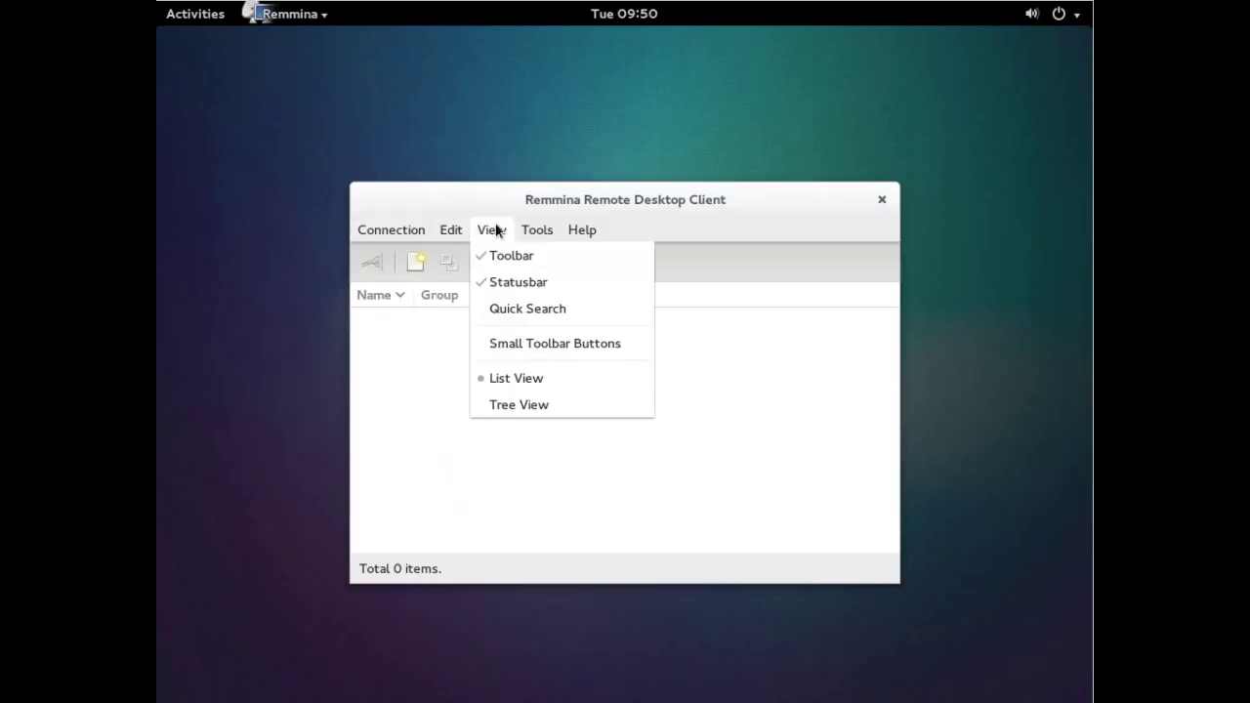
click(495, 229)
click(582, 229)
key(Down)
key(Down)
click(603, 345)
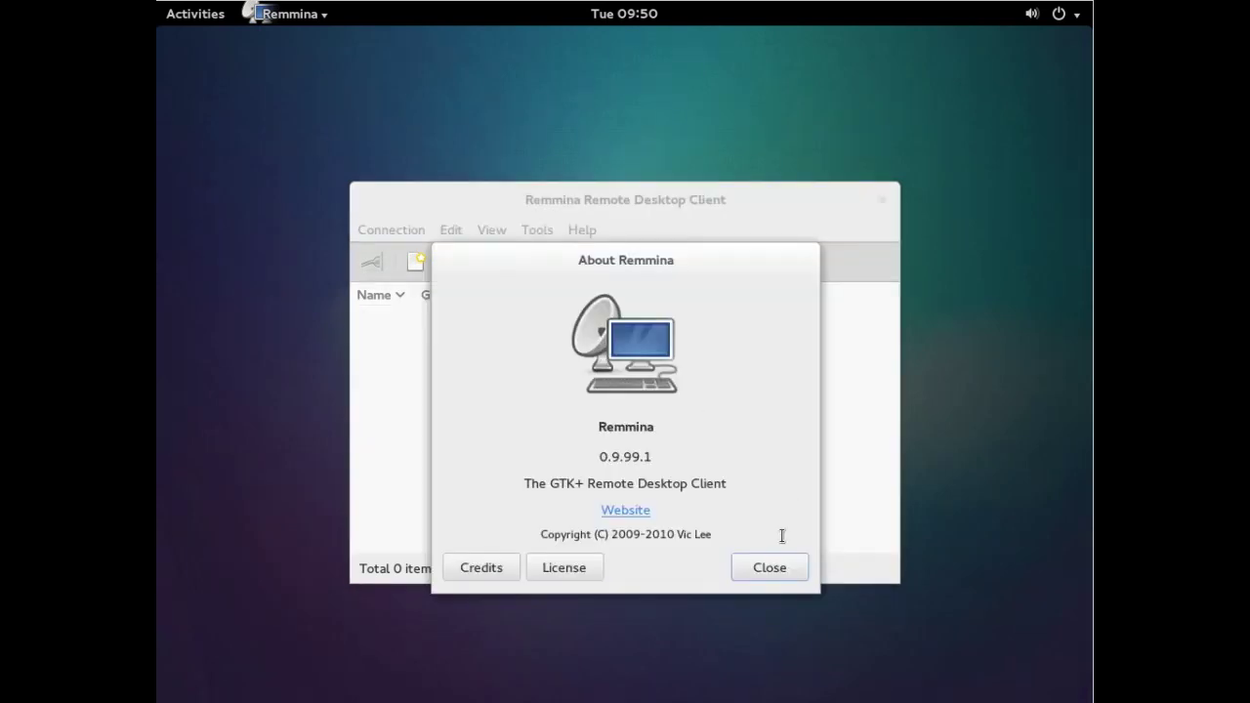
click(770, 564)
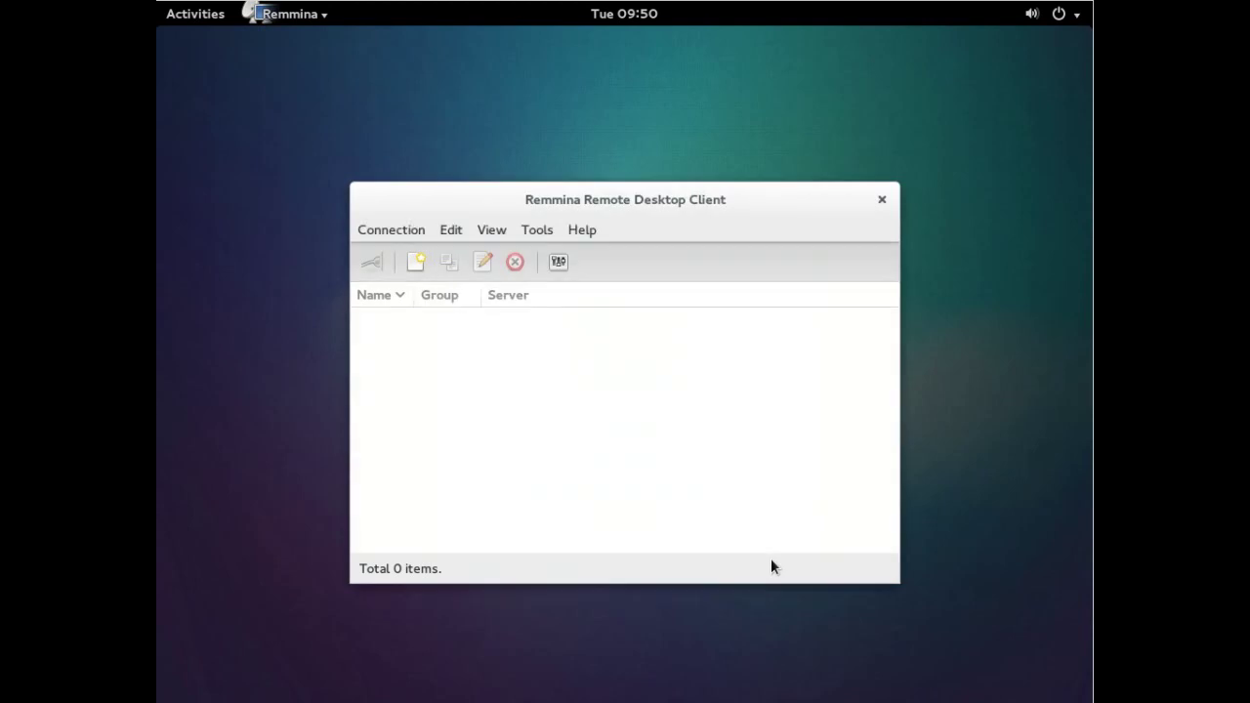
click(880, 200)
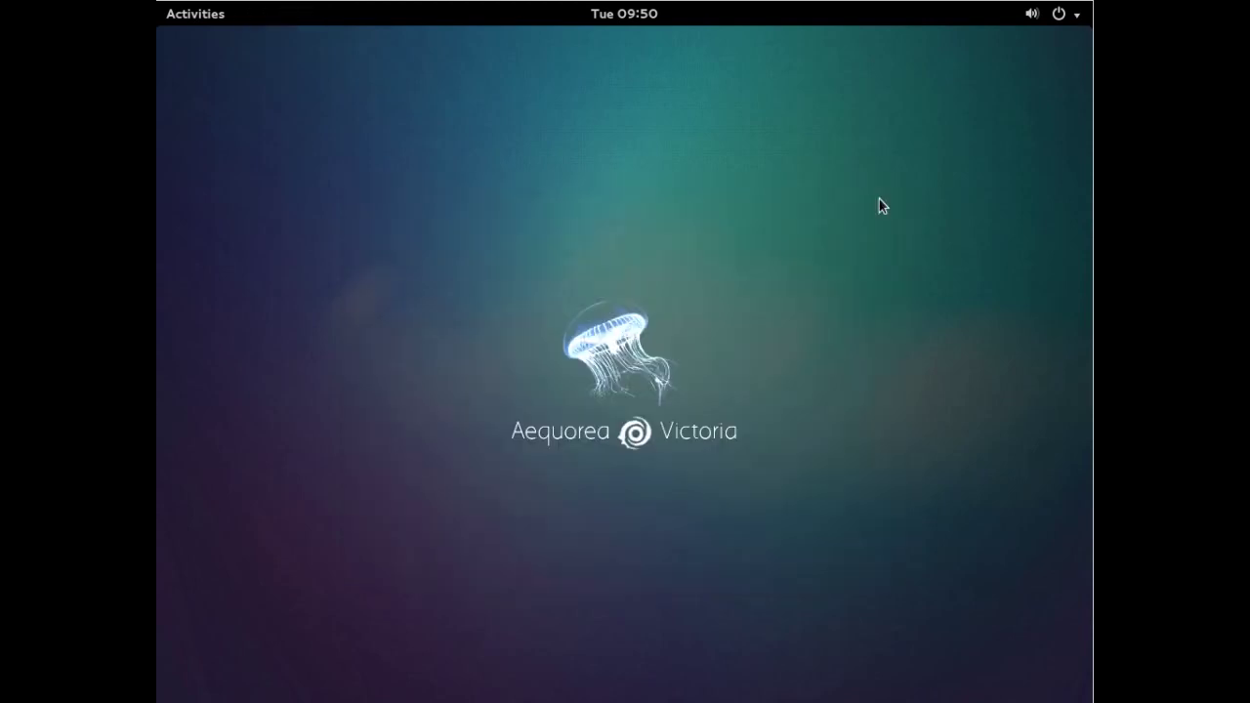
View the frequently used applications in the application overview and return to the list of all applications.
click(201, 20)
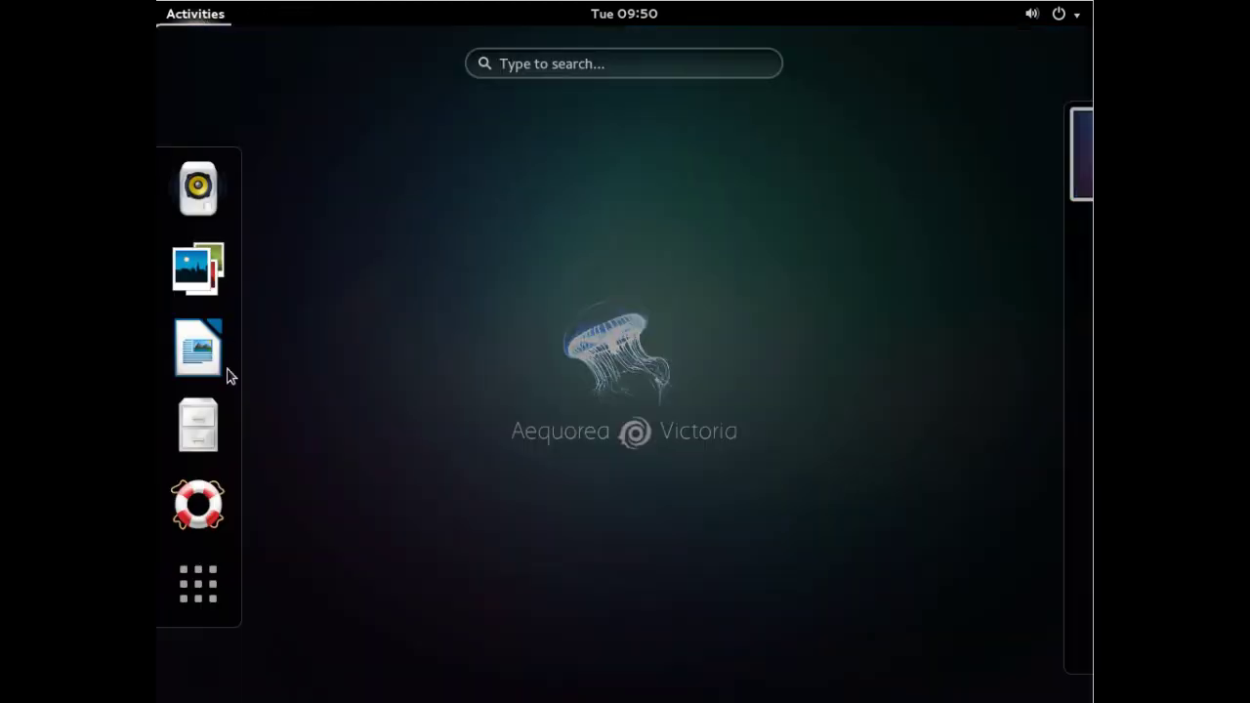
click(210, 575)
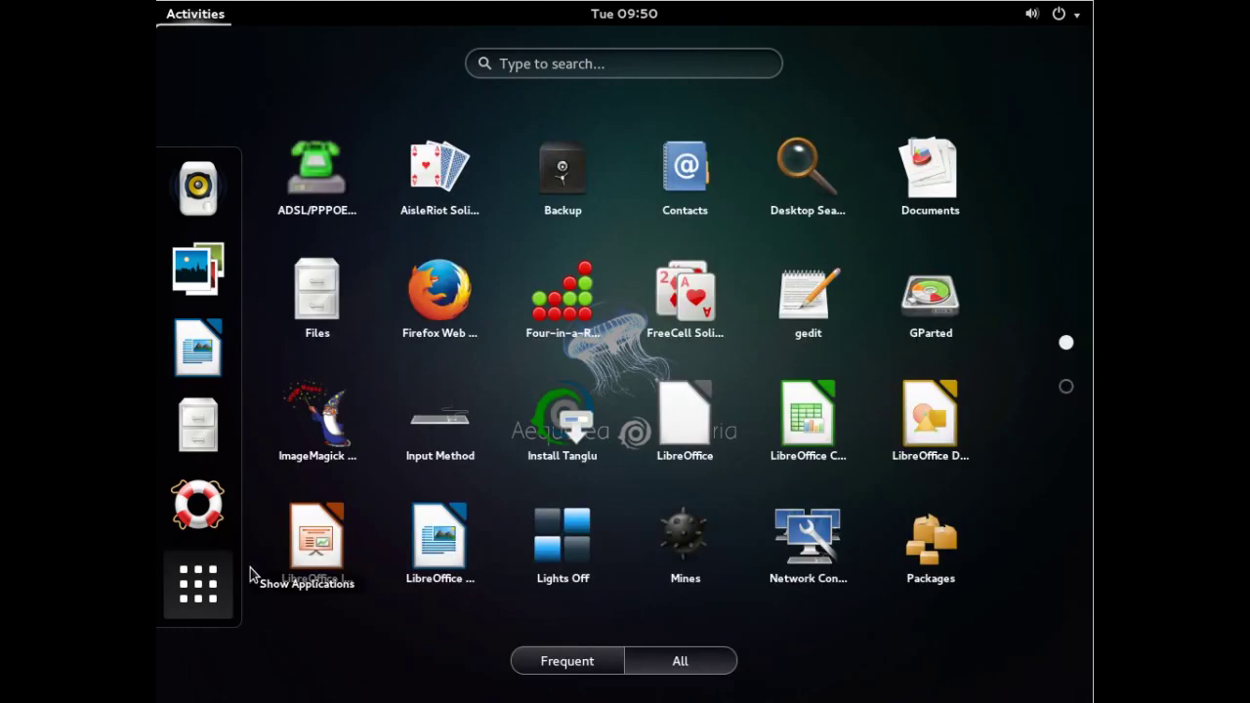
click(591, 657)
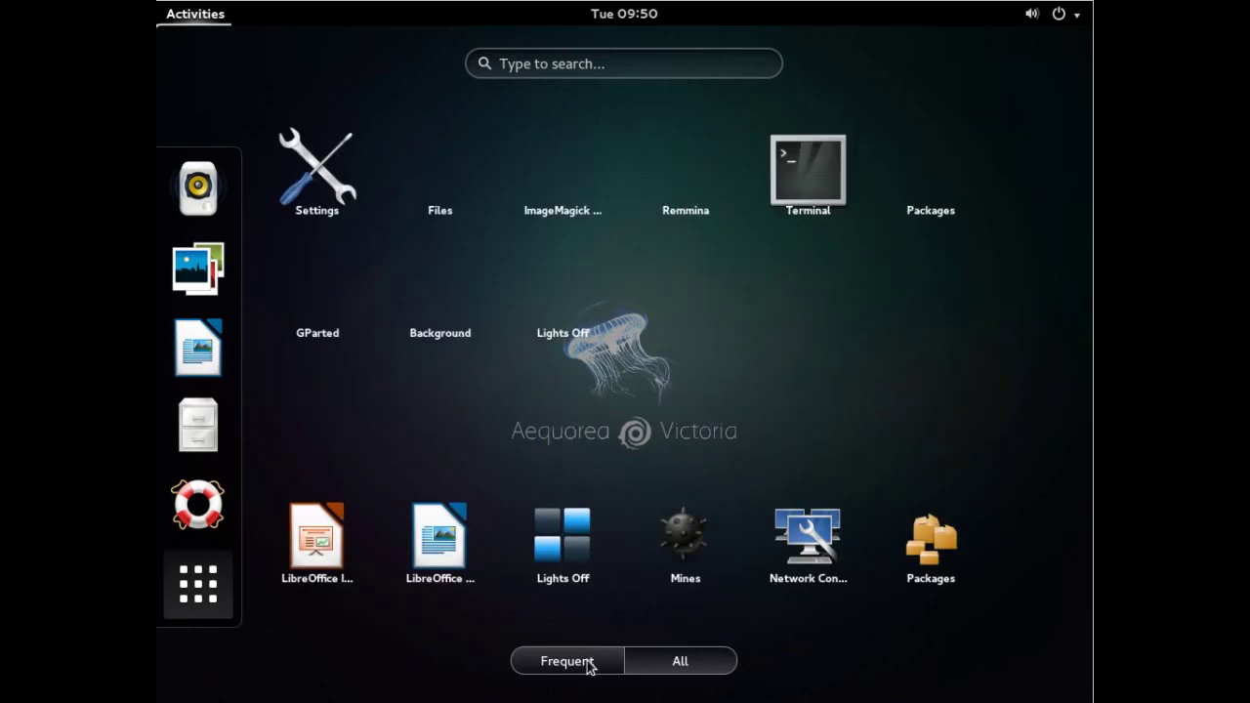
click(681, 662)
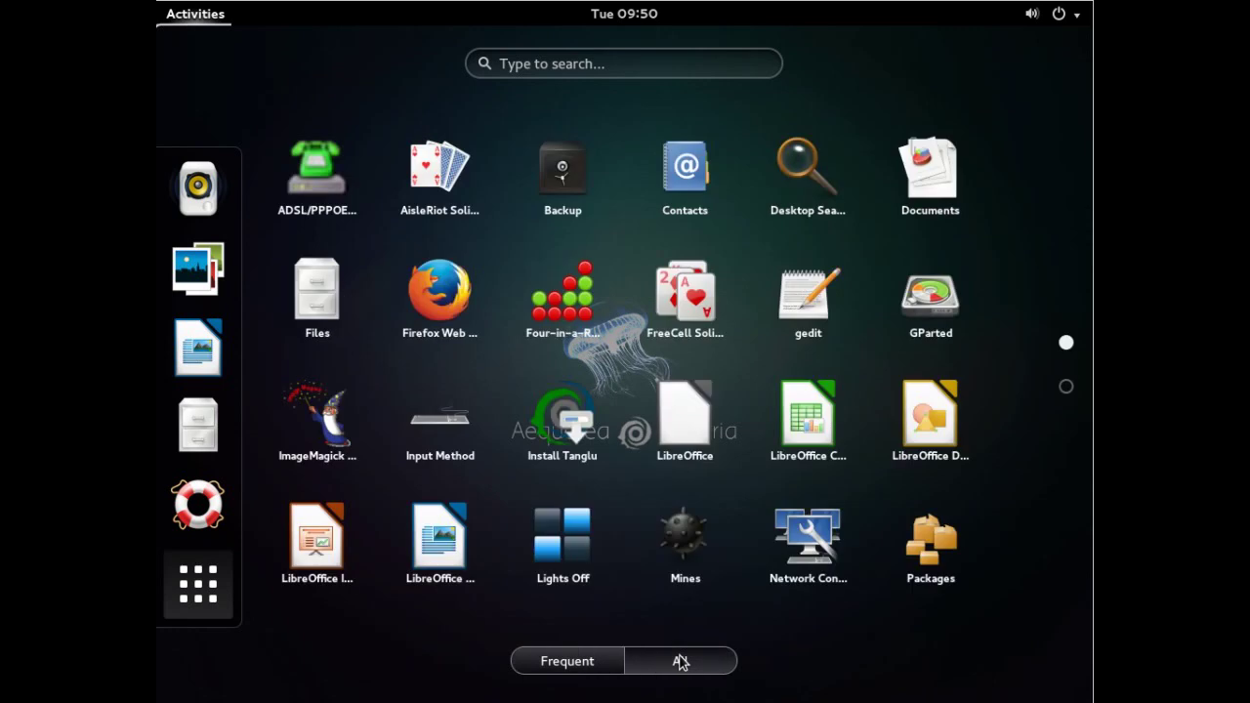
Launch Software & Updates, examine its Other Software, Updates and Authentication settings, and close it.
click(1065, 387)
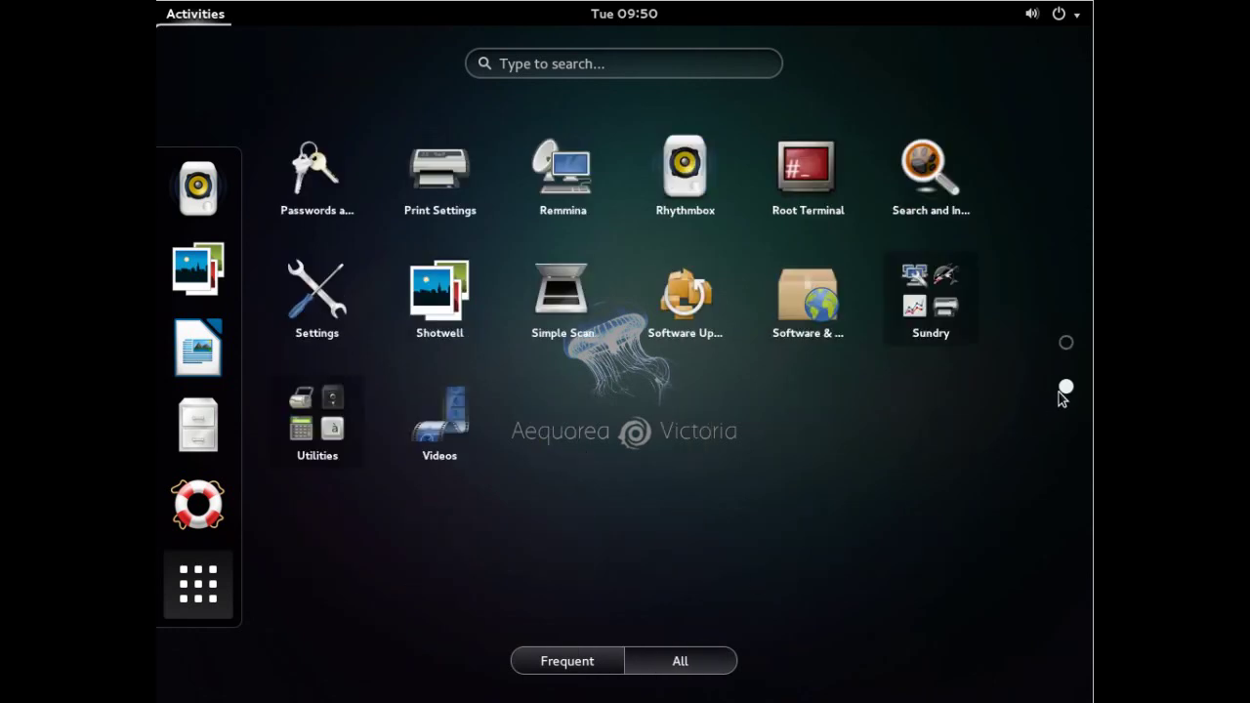
click(799, 294)
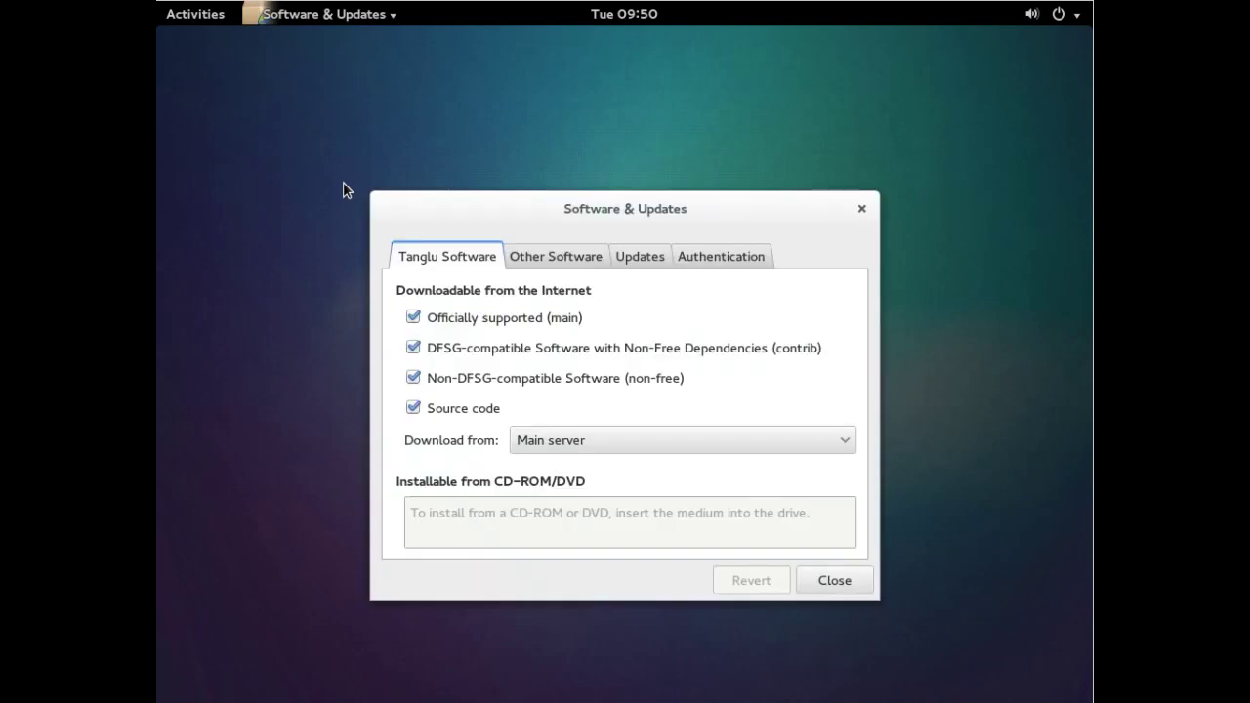
click(542, 259)
click(645, 257)
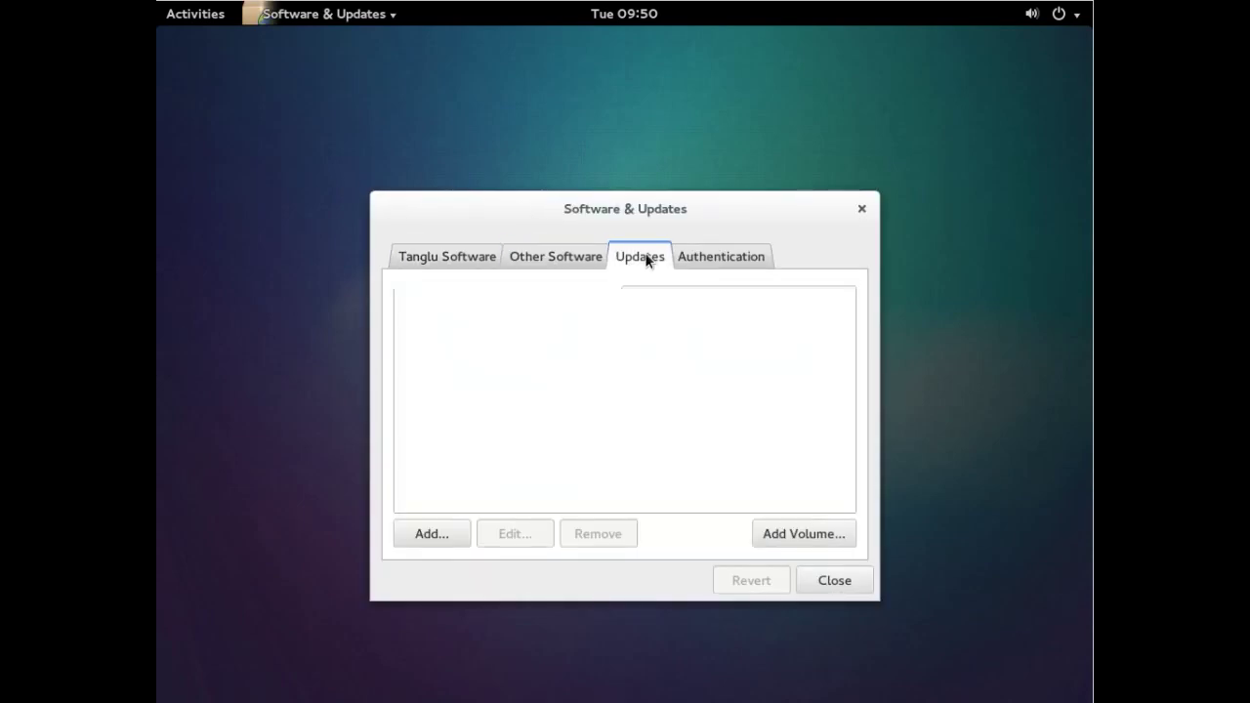
click(748, 260)
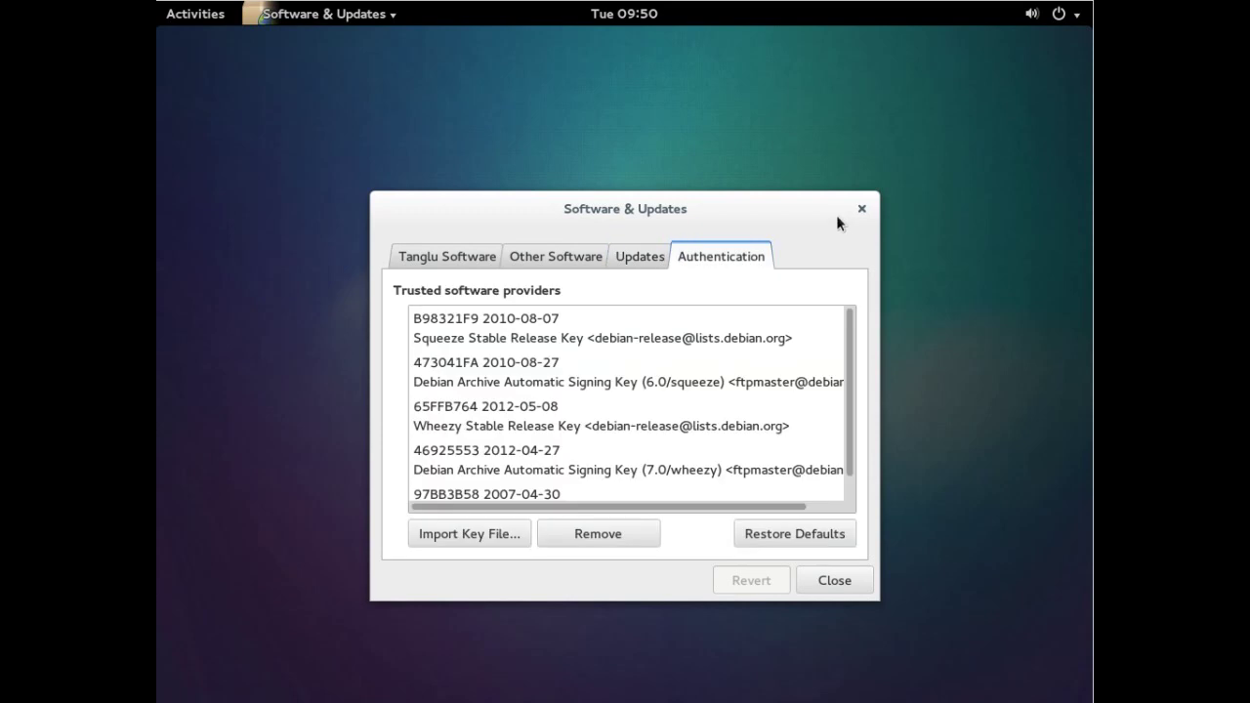
click(861, 210)
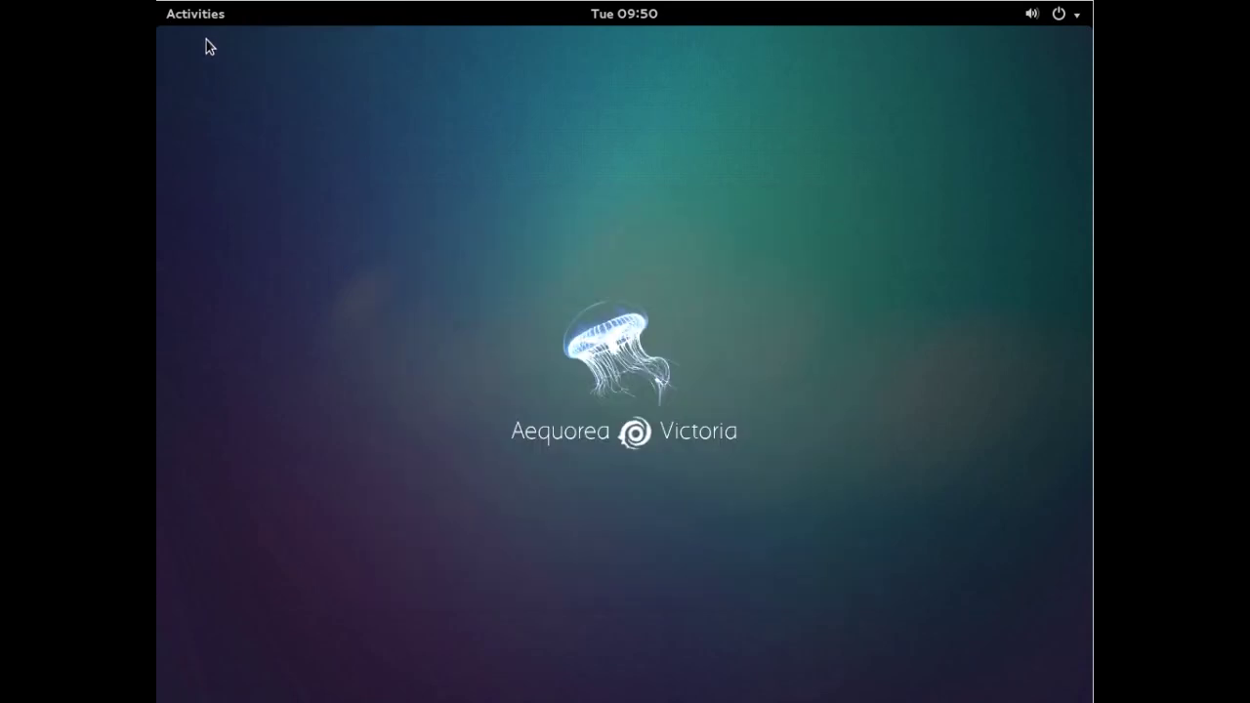
Launch Firefox Web Browser from the installed applications.
click(195, 14)
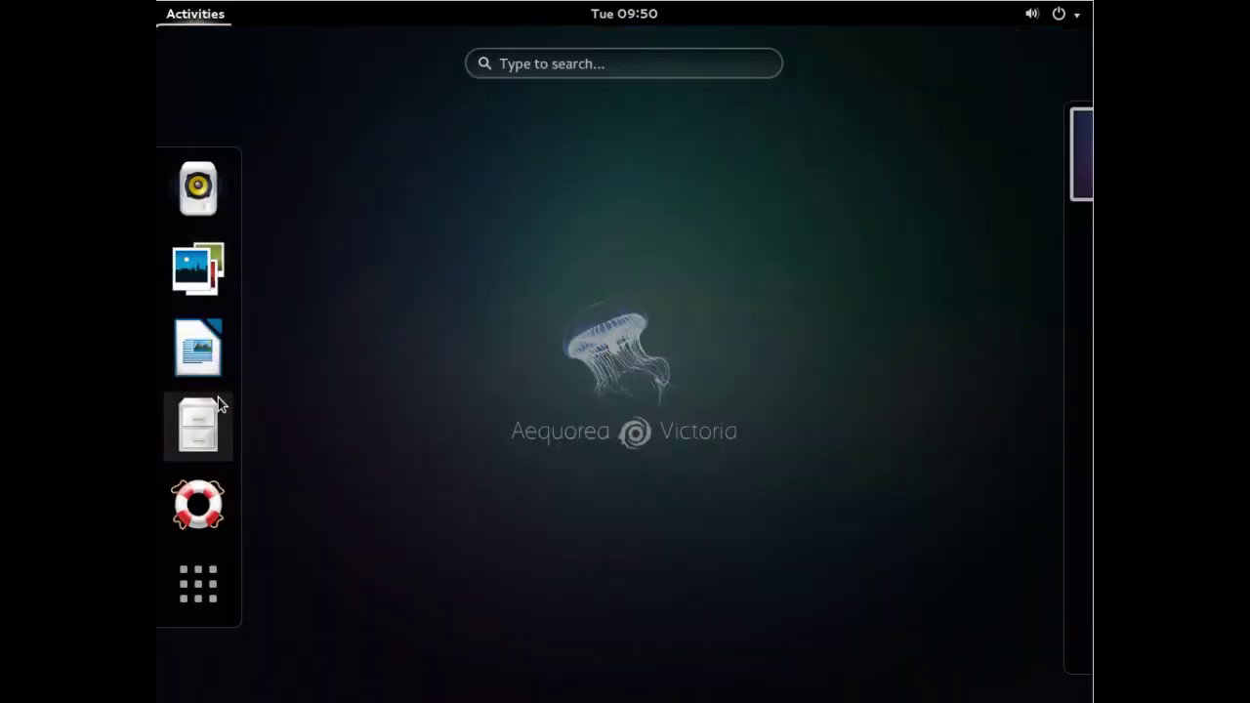
click(205, 553)
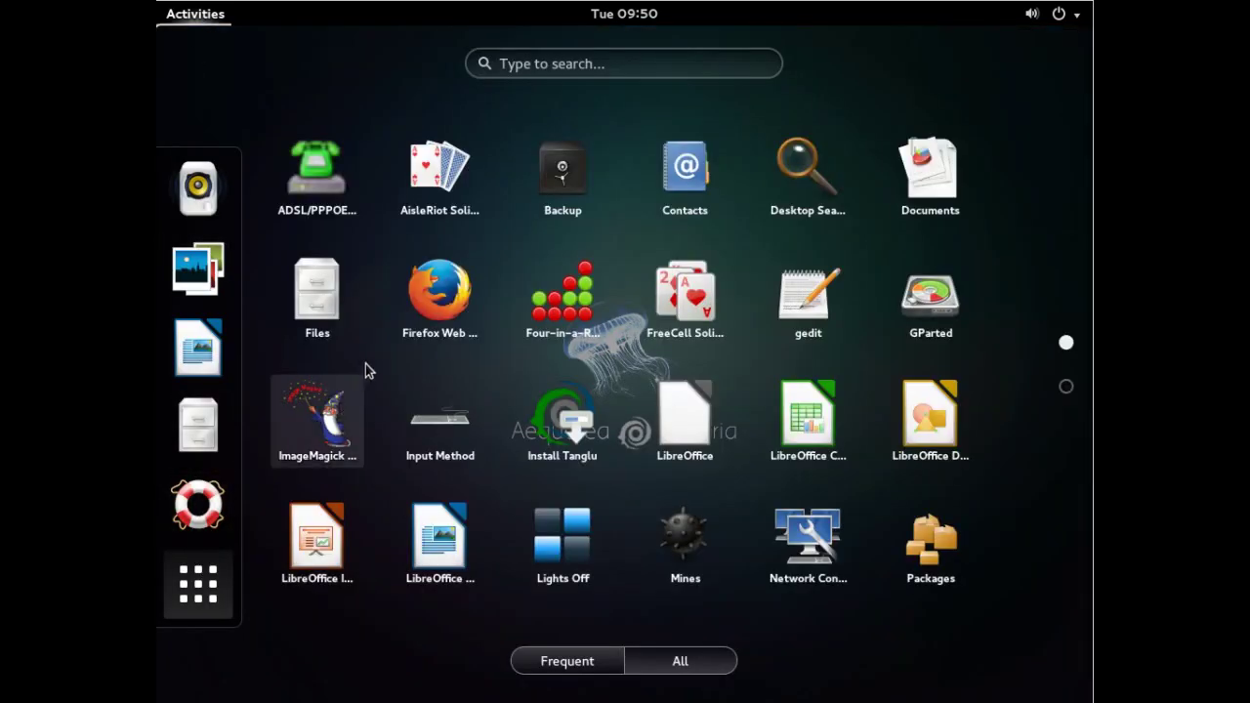
click(432, 304)
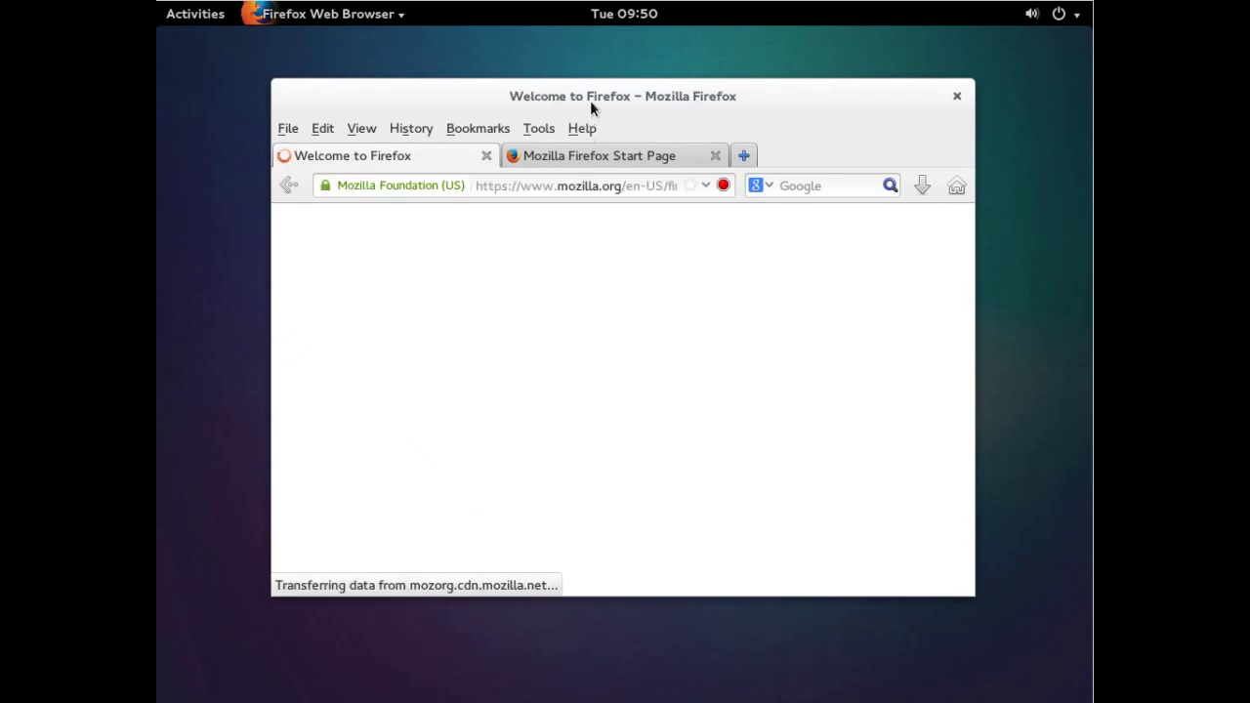
View the About Firefox information and close the browser with all its tabs.
click(583, 131)
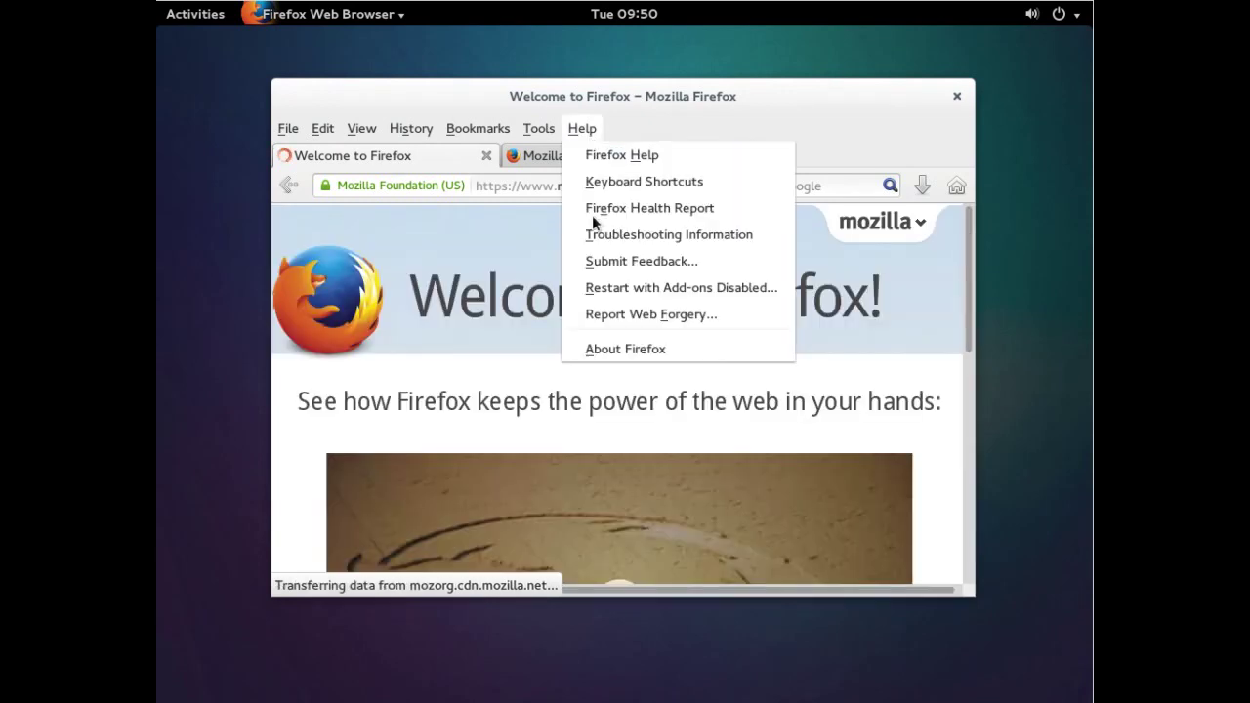
click(617, 350)
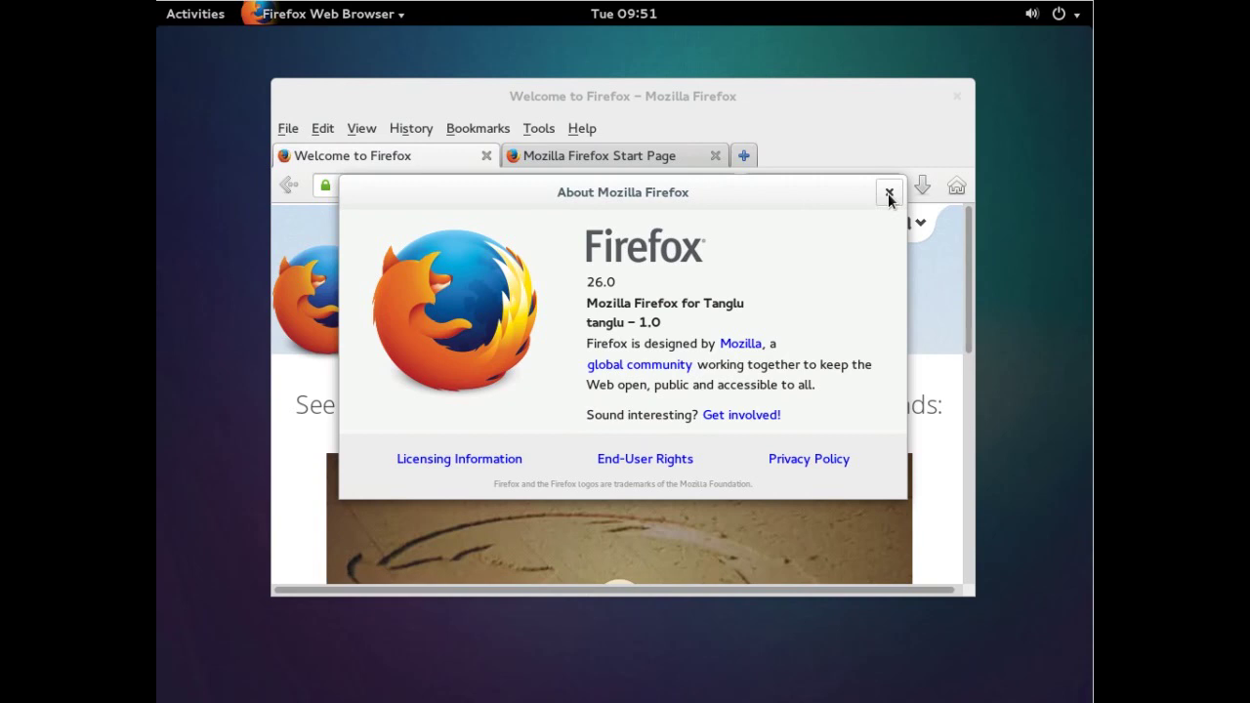
click(888, 193)
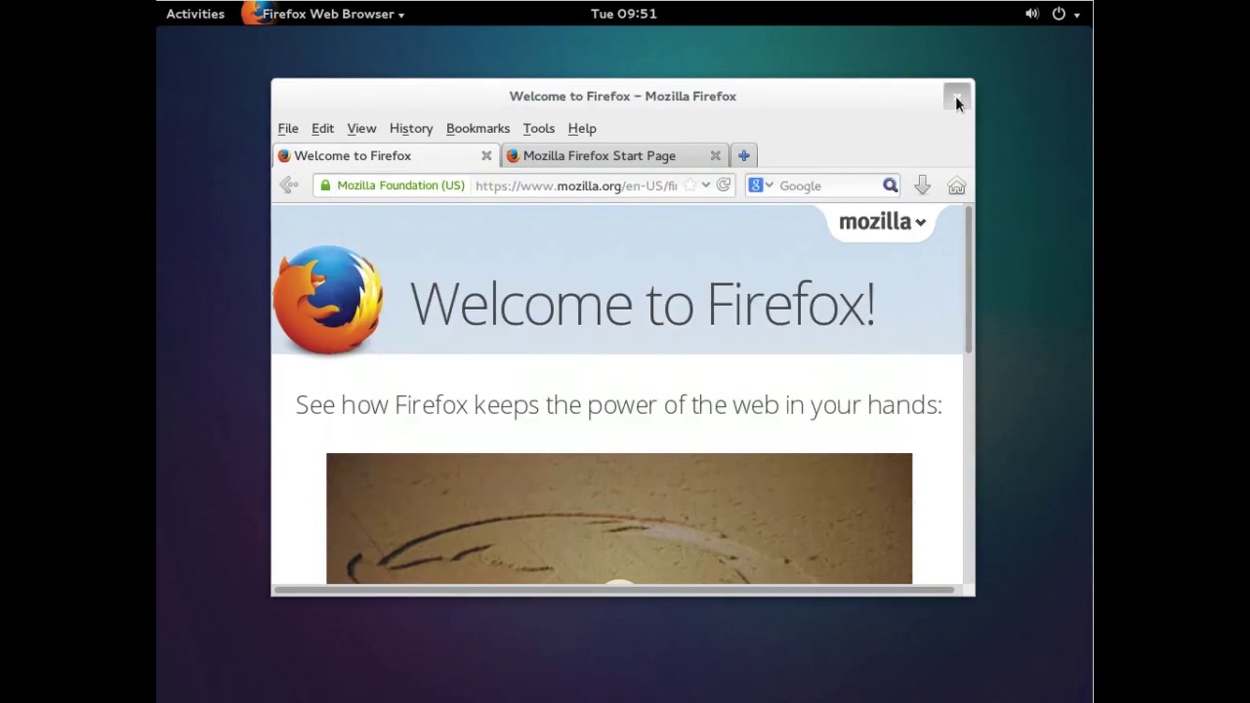
click(956, 99)
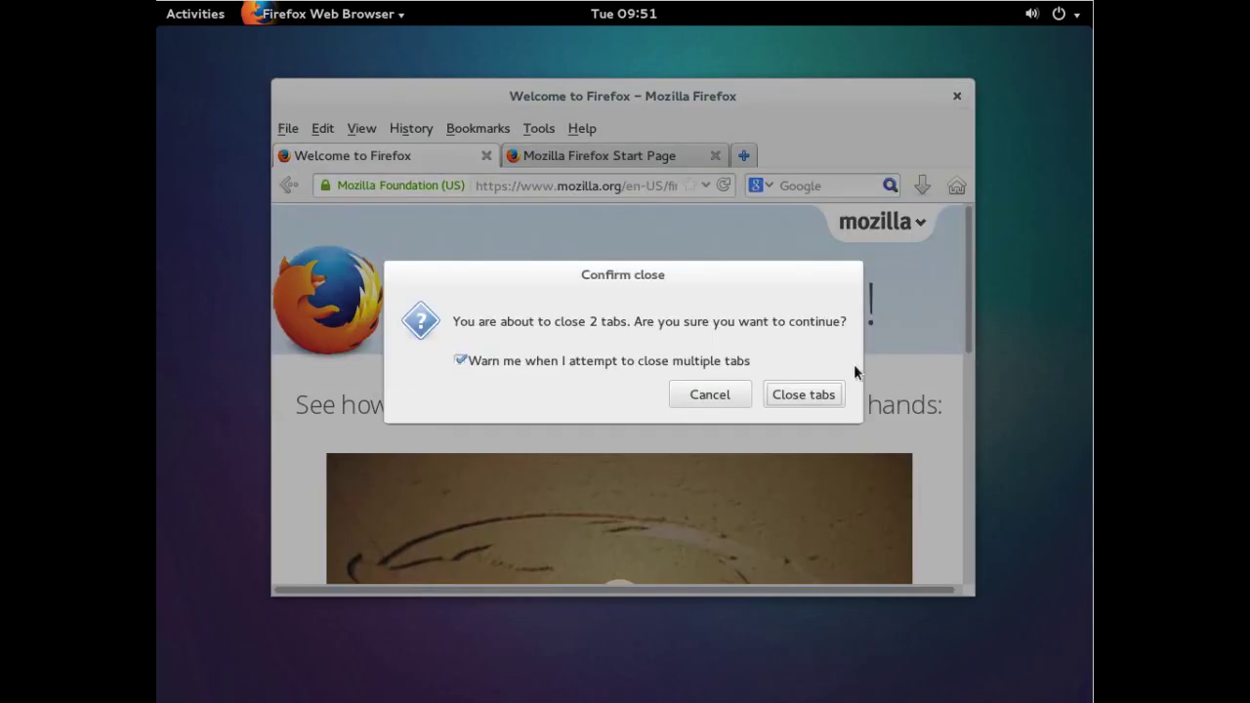
click(822, 395)
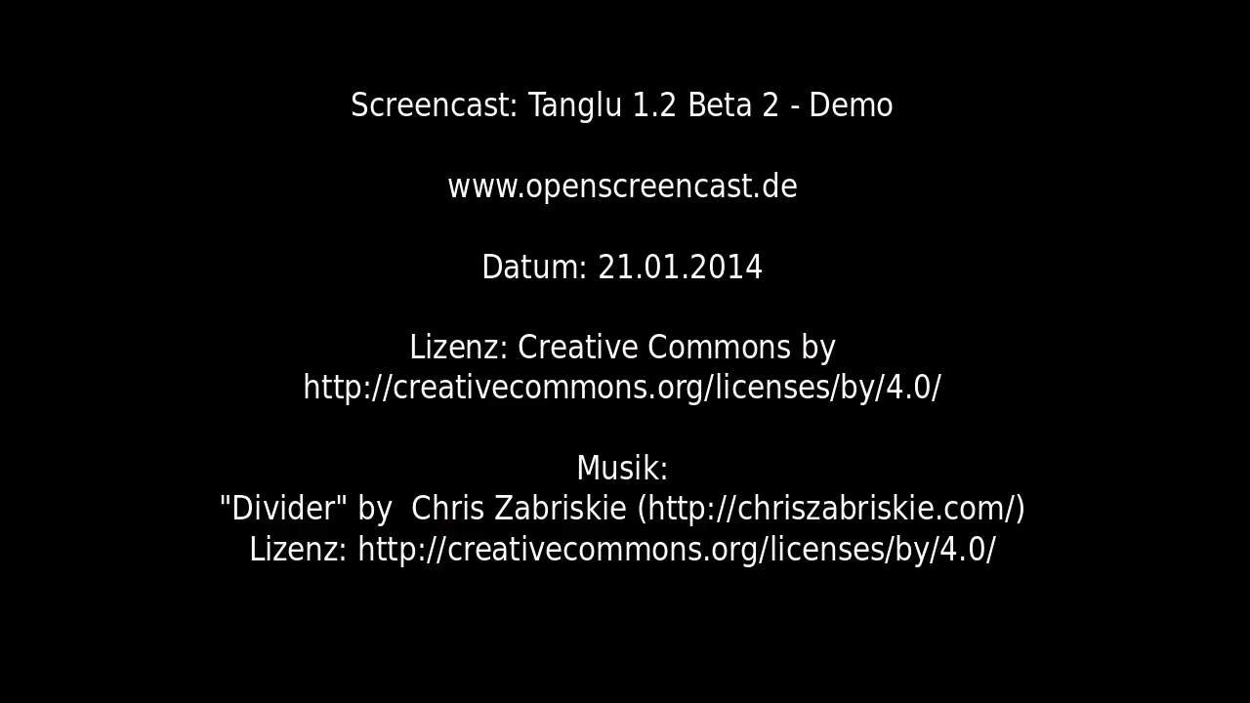